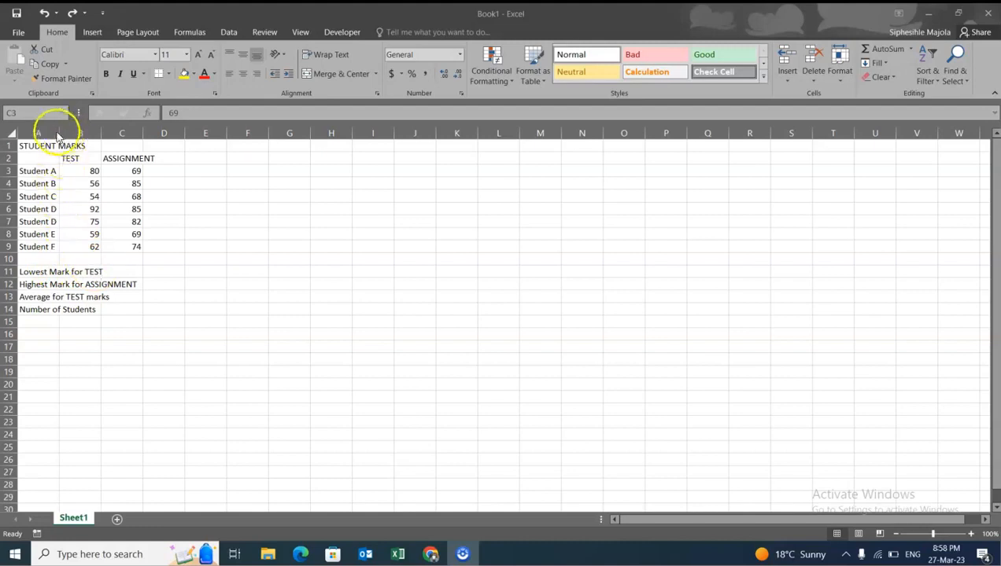
- Widen columns A and C so the row labels and the ASSIGNMENT heading fit inside their cells
left_click_drag(59, 134, 140, 139)
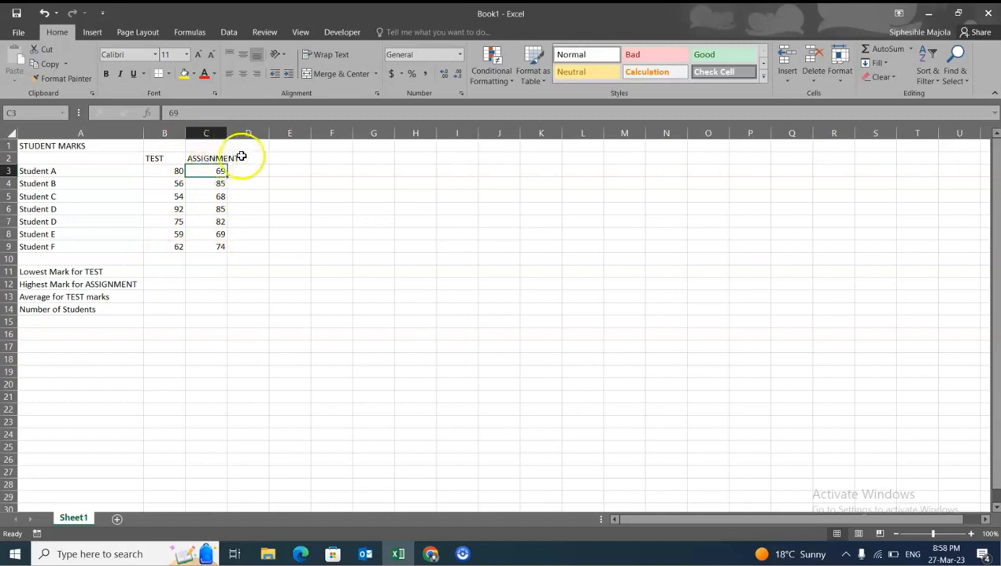
left_click_drag(226, 133, 245, 134)
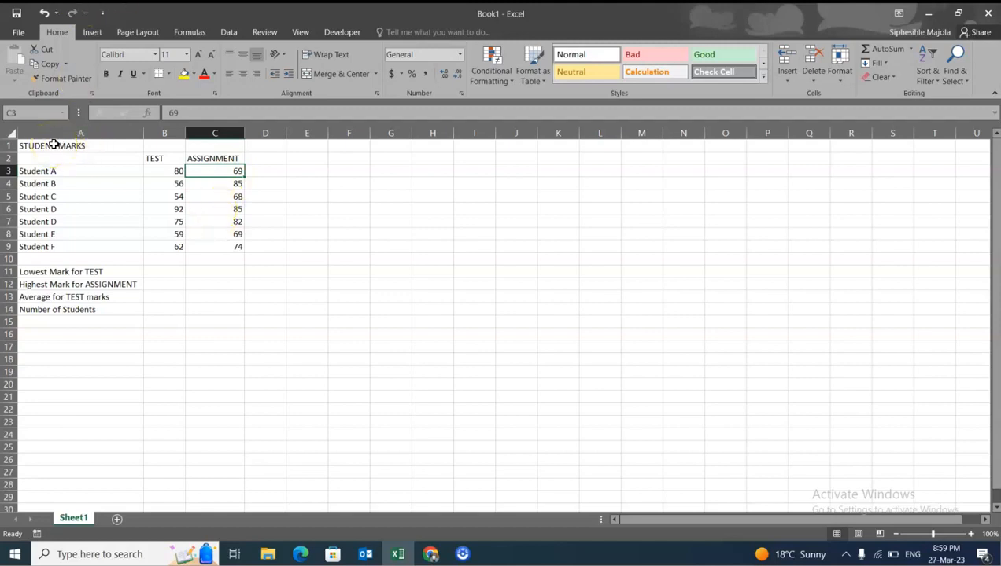
- Merge and center the STUDENT MARKS title across cells A1 to C1
mouse_move(54, 145)
left_mouse_down()
mouse_move(232, 147)
mouse_move(222, 155)
left_mouse_up()
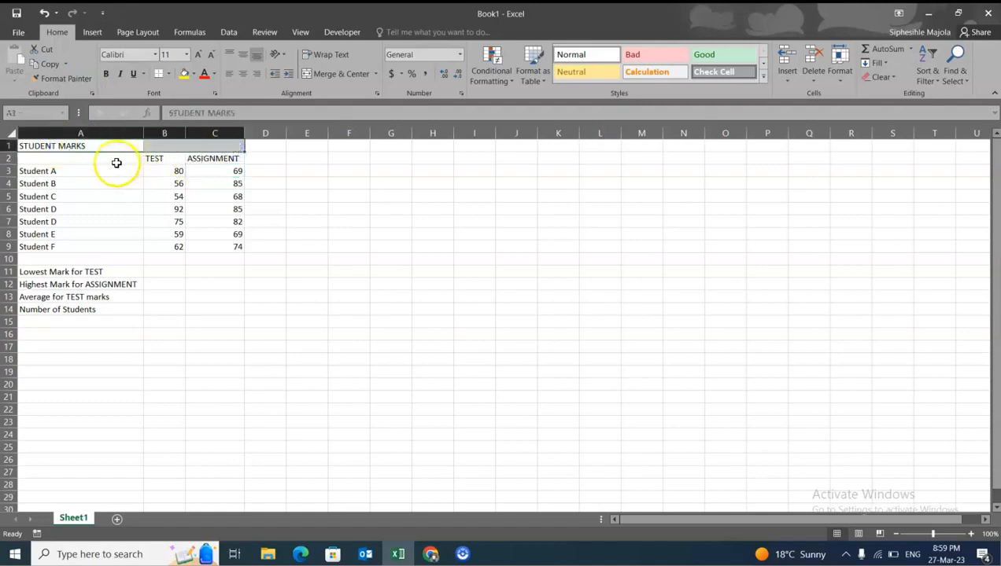
left_click(111, 213)
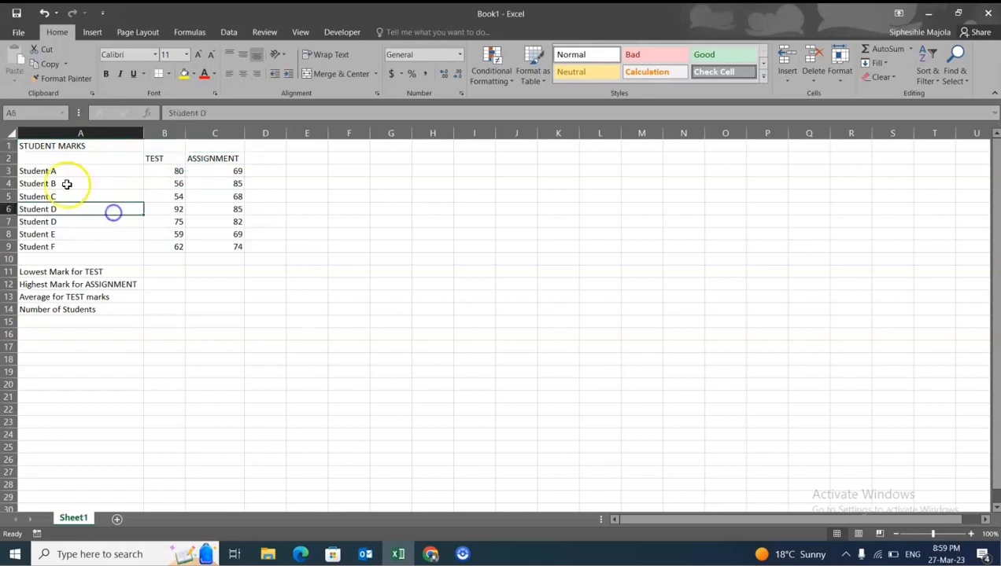
left_click_drag(49, 145, 221, 147)
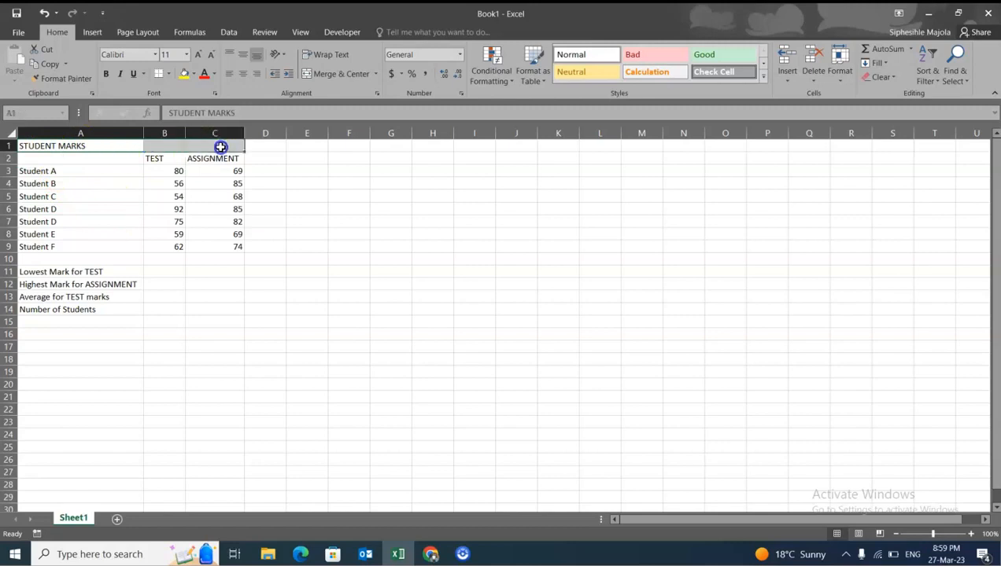
left_click(340, 73)
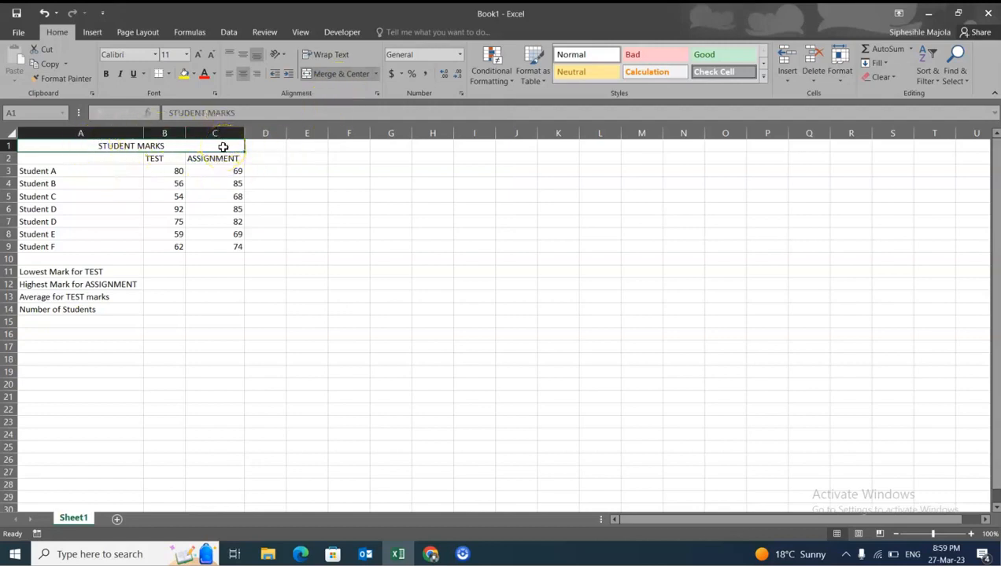
- Format the STUDENT MARKS title in Arial Black at size 14, without a border
left_click(155, 57)
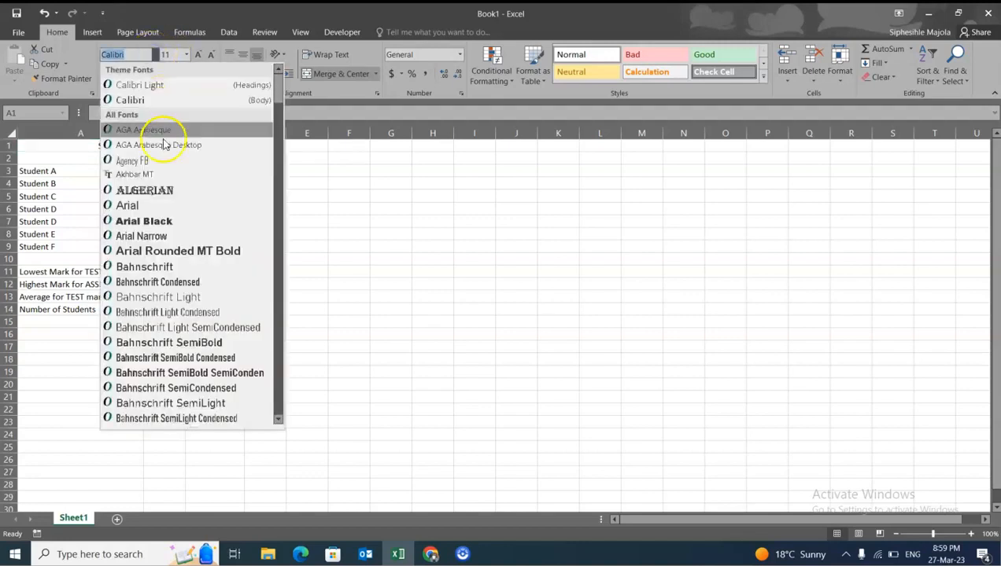
left_click(187, 54)
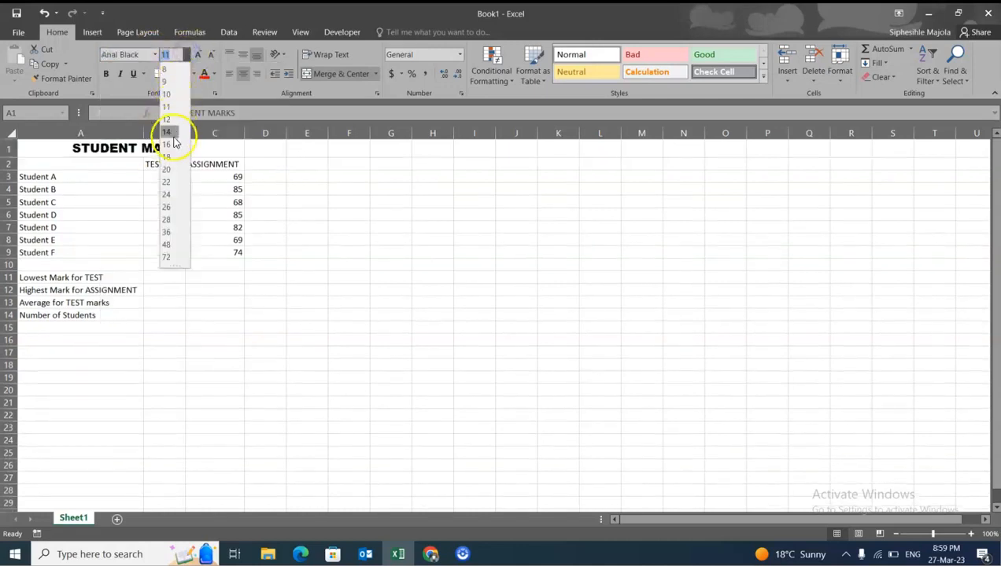
left_click(173, 138)
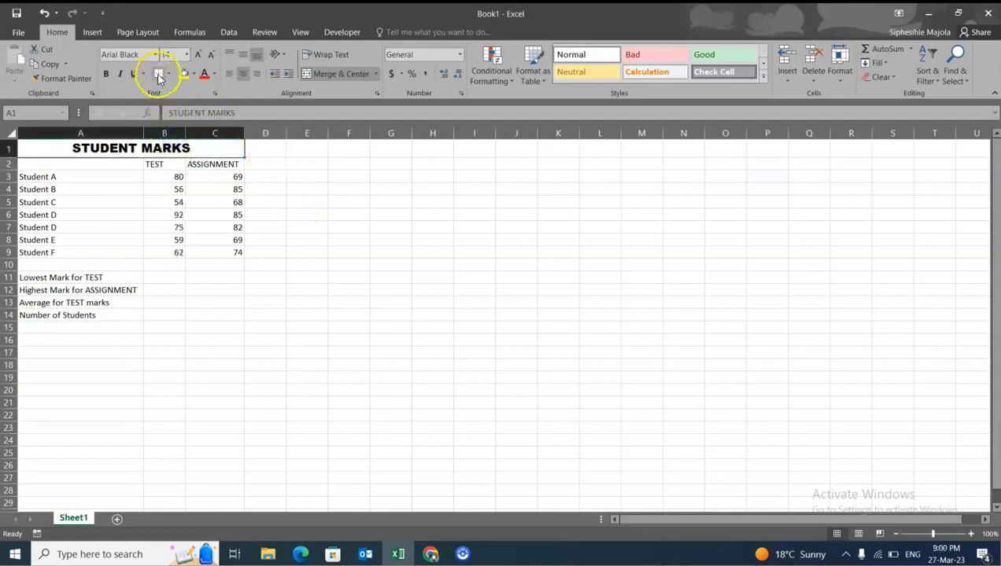
left_click(300, 215)
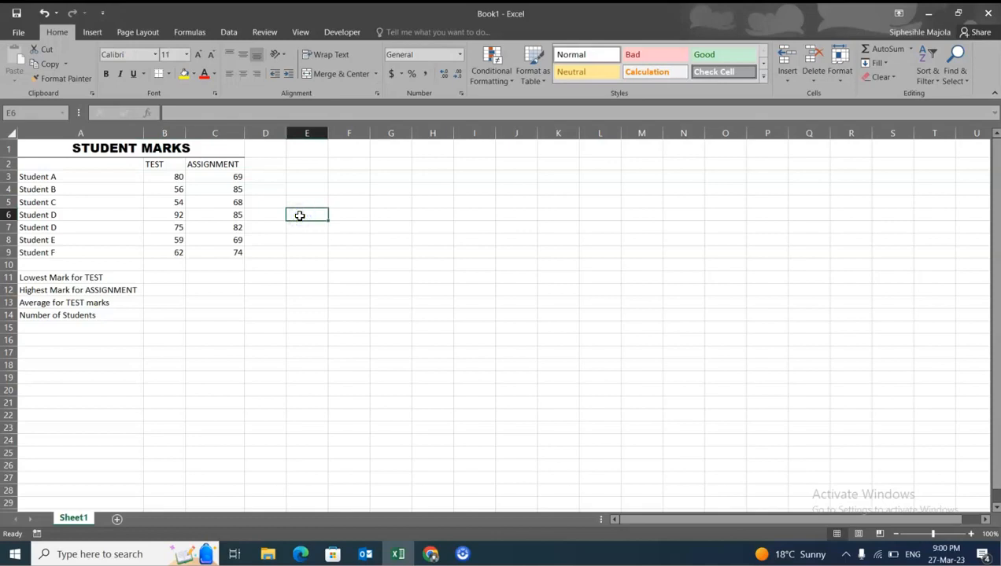
left_click(44, 12)
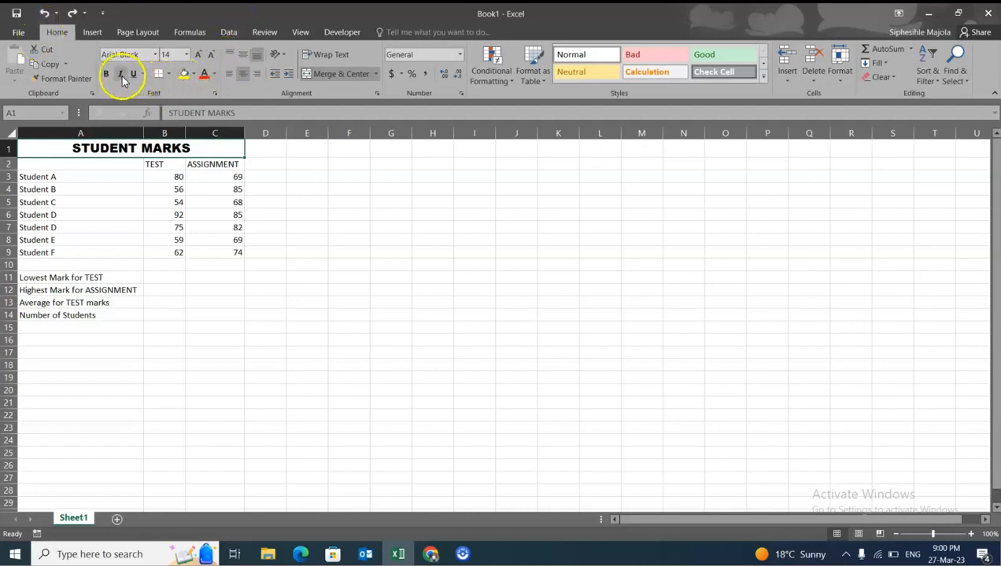
- Italicize the STUDENT MARKS title and set its font color to the standard red
left_click(121, 74)
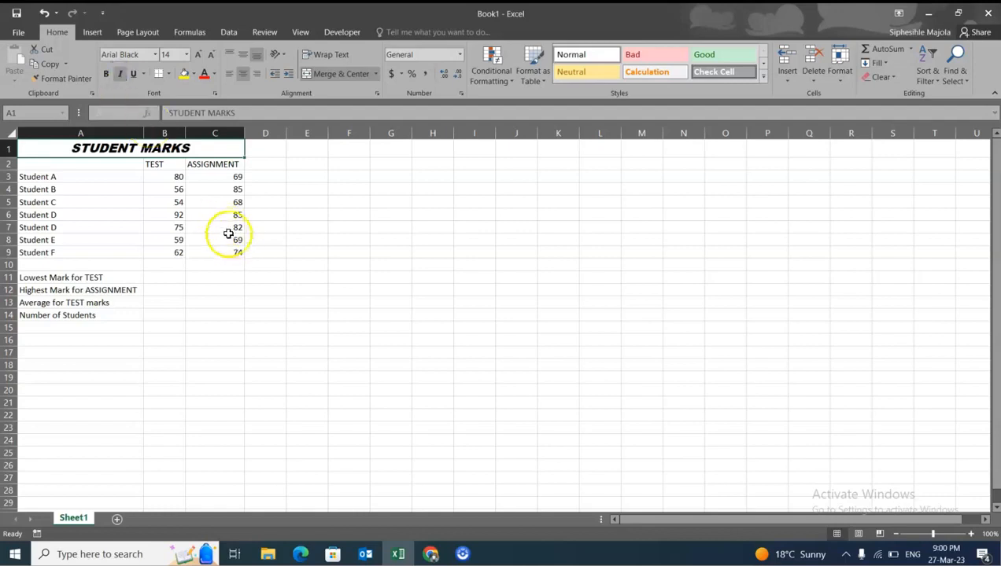
left_click(194, 75)
left_click(389, 239)
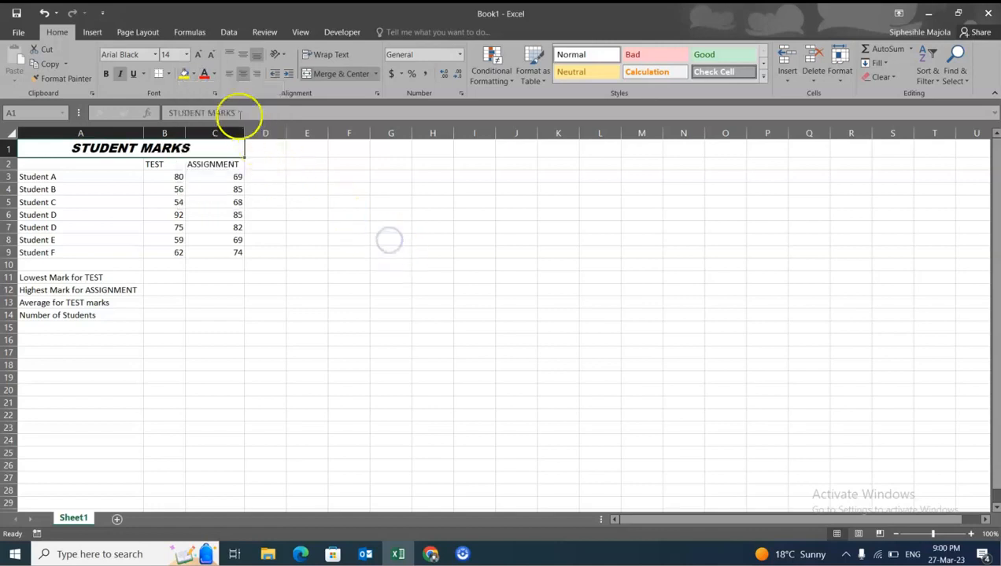
left_click(215, 74)
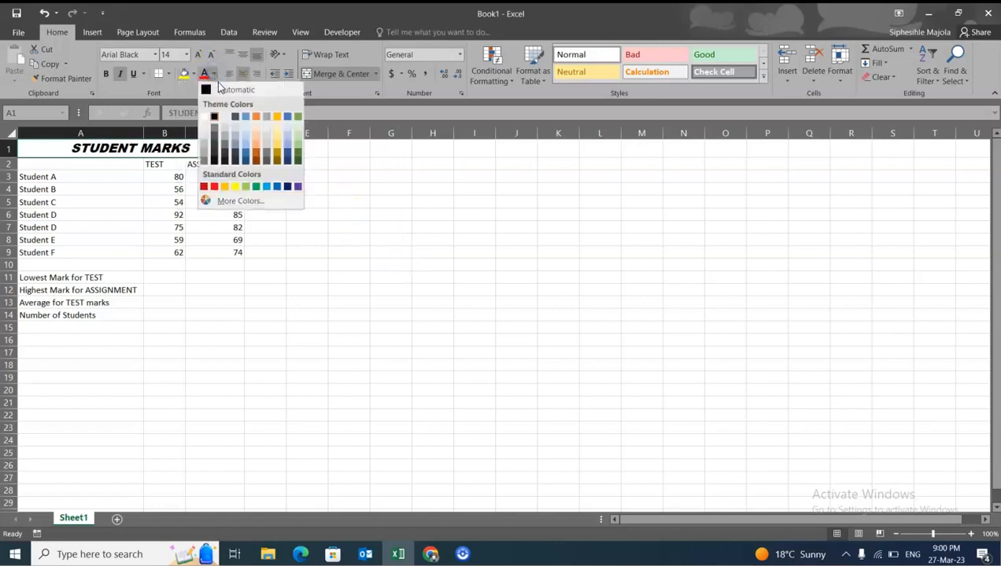
left_click(214, 187)
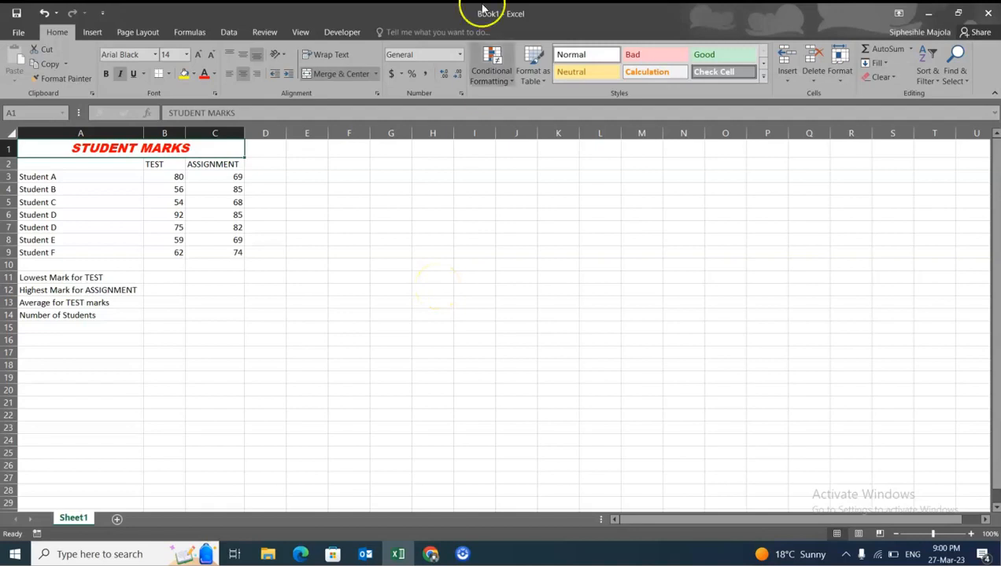
- Try left and right alignment on the title and return it to centered
left_click(226, 73)
left_click(244, 76)
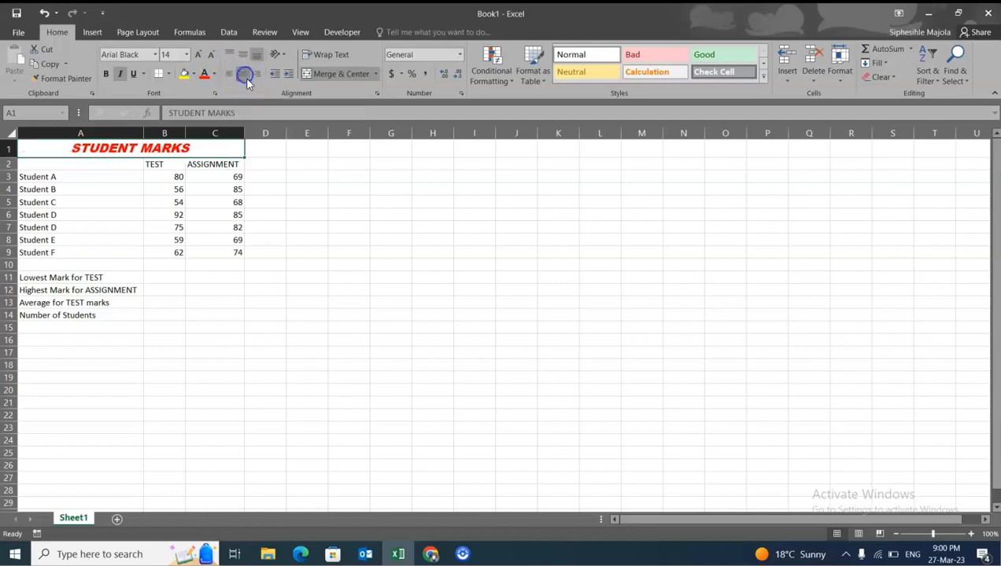
left_click(228, 75)
left_click(243, 76)
left_click(256, 76)
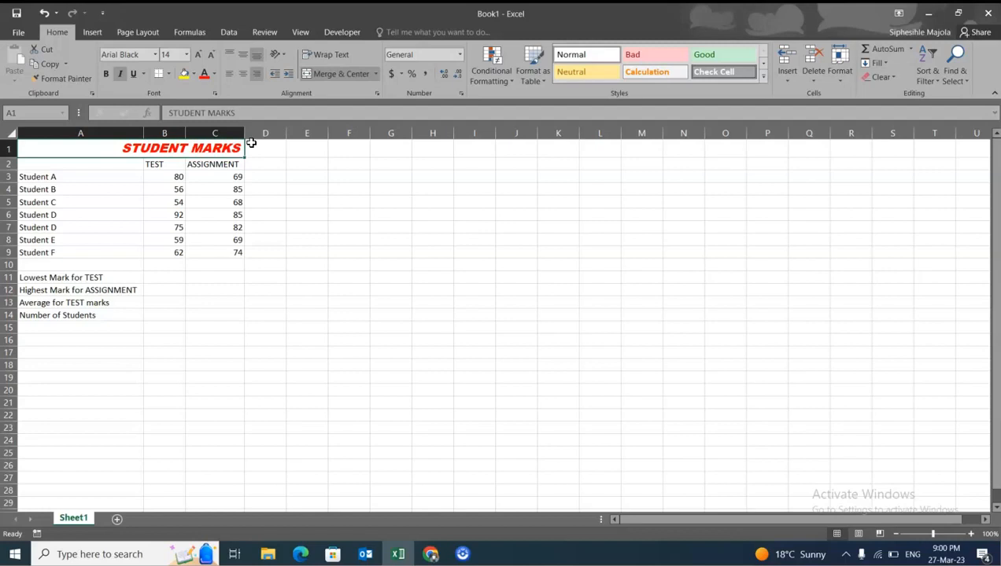
left_click(242, 74)
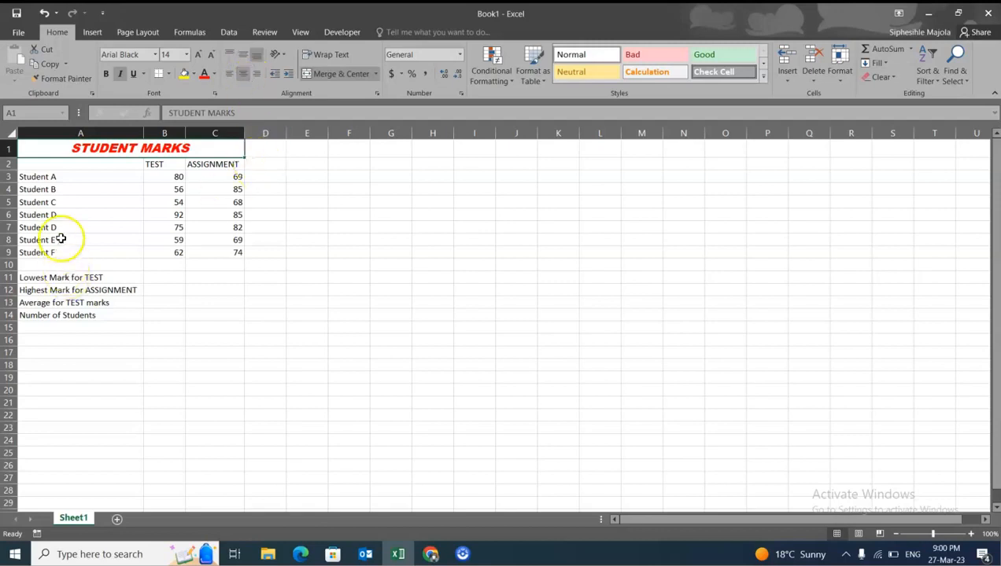
- Set the font of cells A2 to D14 to Arial at size 12
mouse_move(67, 163)
left_mouse_down()
mouse_move(118, 179)
mouse_move(254, 315)
mouse_move(239, 305)
mouse_move(281, 315)
left_mouse_up()
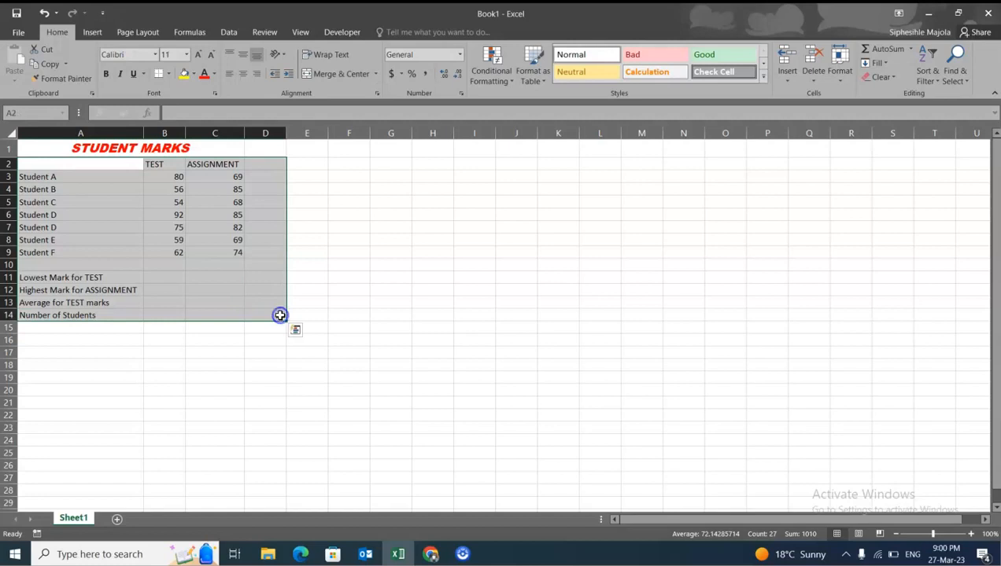
left_click(157, 56)
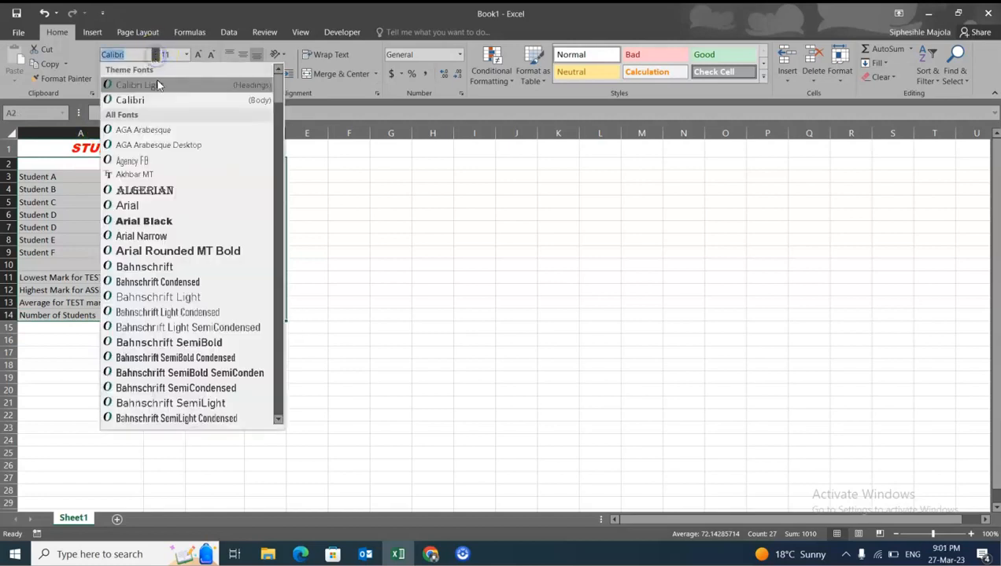
left_click(161, 201)
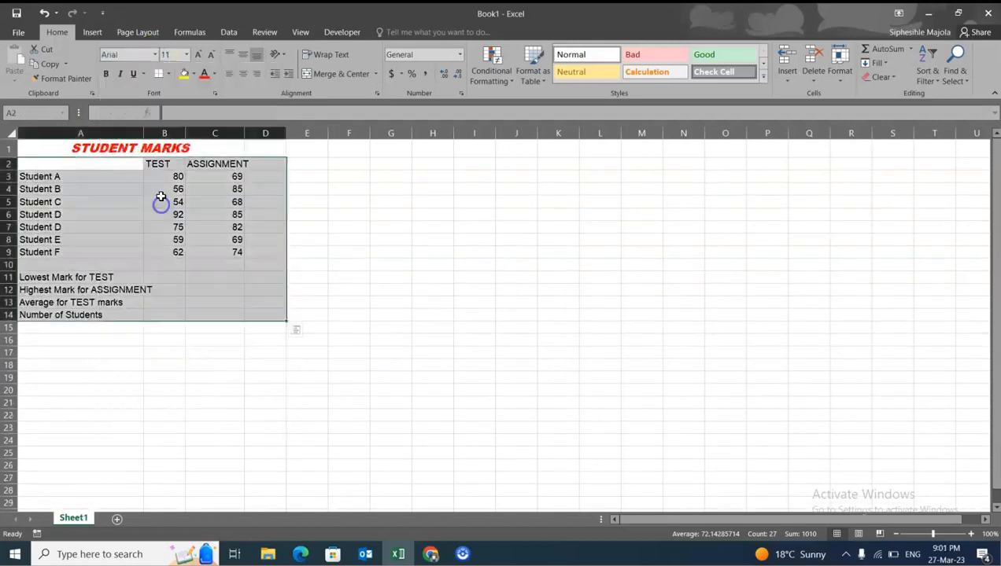
left_click(186, 54)
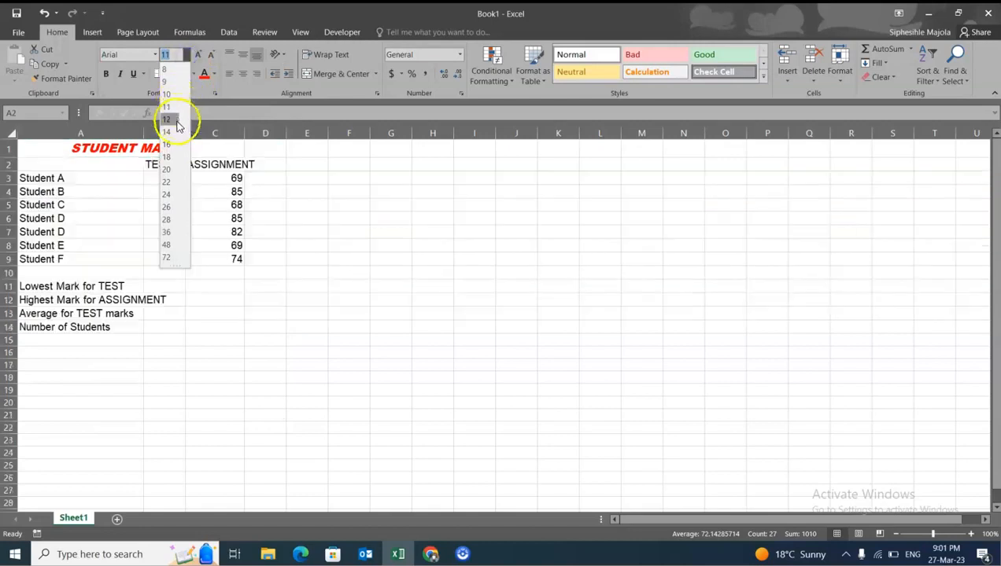
left_click(176, 121)
left_click(345, 284)
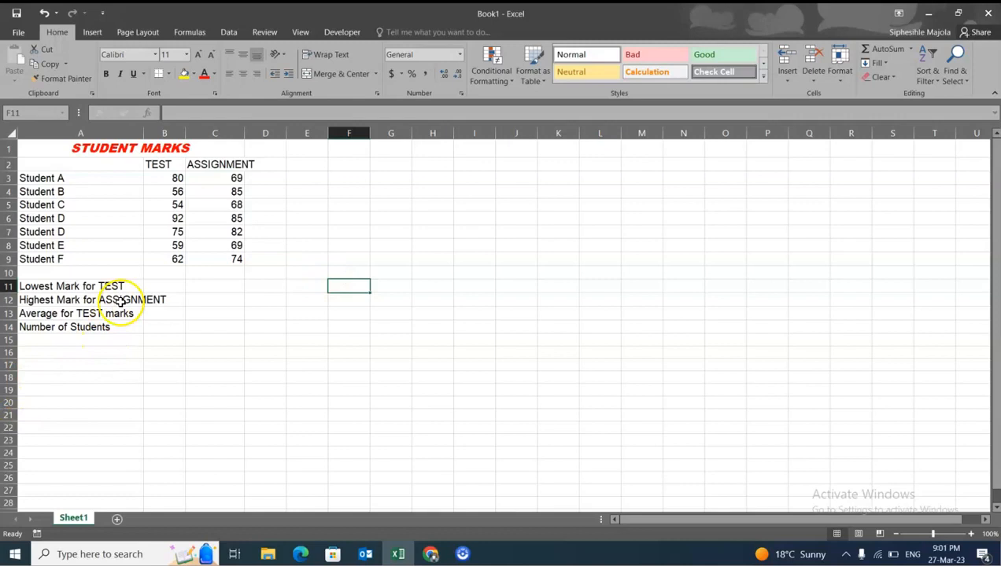
- Widen columns A and C again to fit the enlarged labels and the ASSIGNMENT heading
left_click_drag(144, 134, 175, 139)
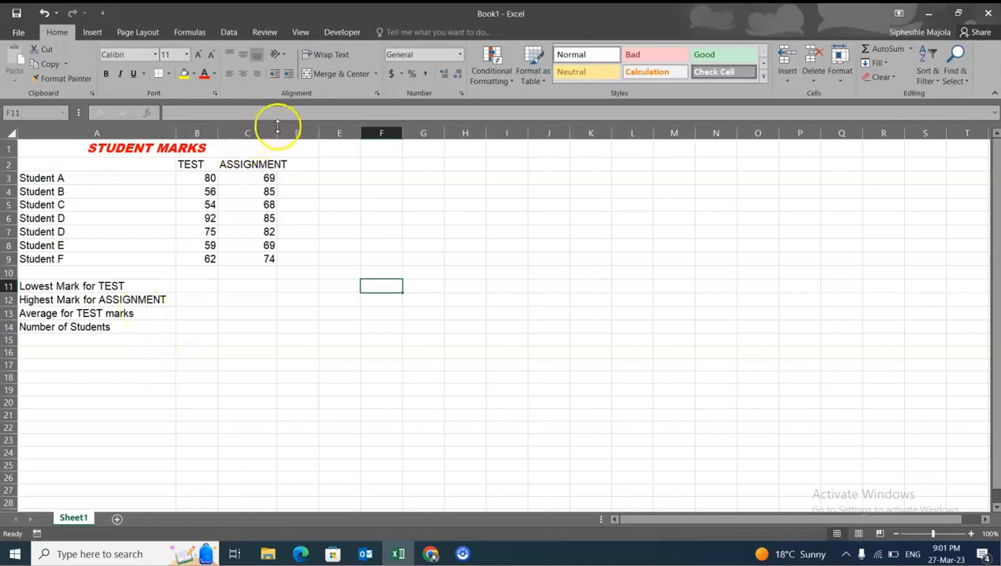
left_click_drag(276, 129, 290, 129)
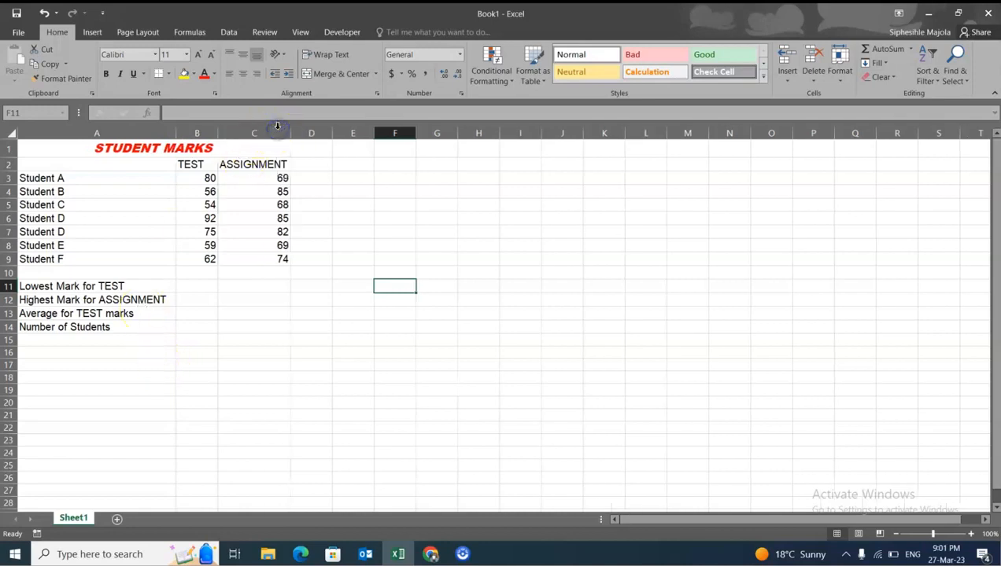
left_click(279, 315)
left_click(203, 261)
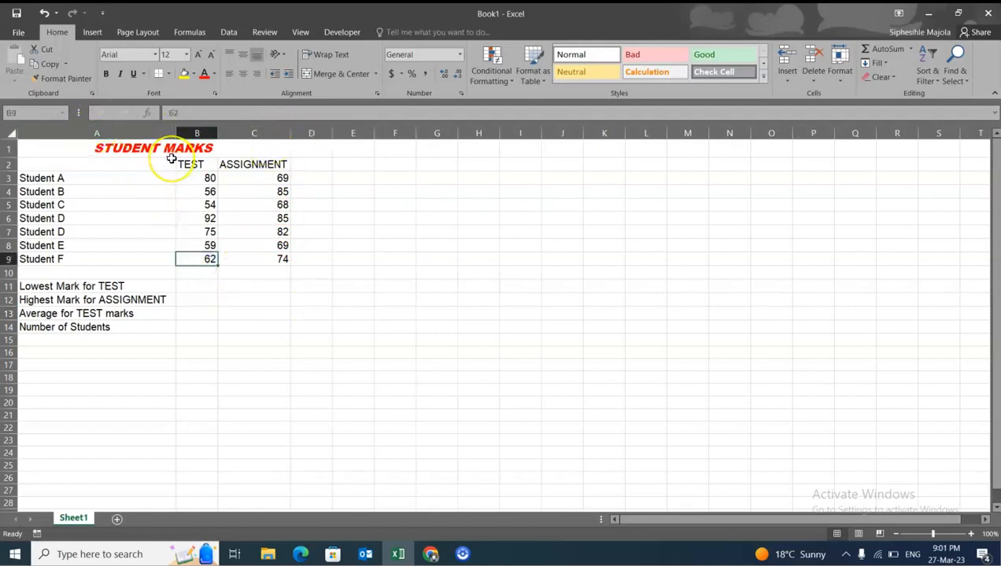
left_click(210, 284)
left_click_drag(210, 286, 275, 338)
left_click(274, 297)
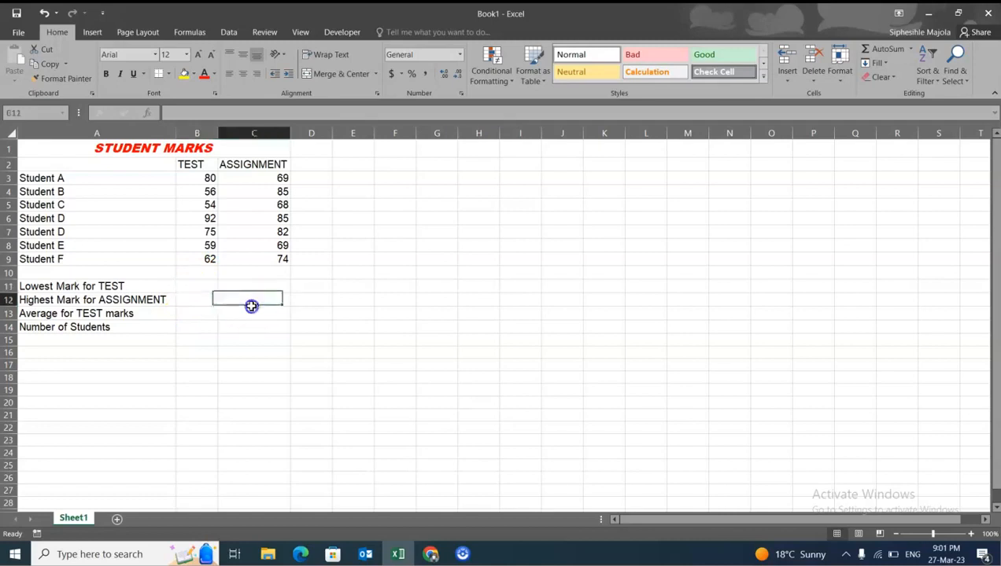
left_click(212, 325)
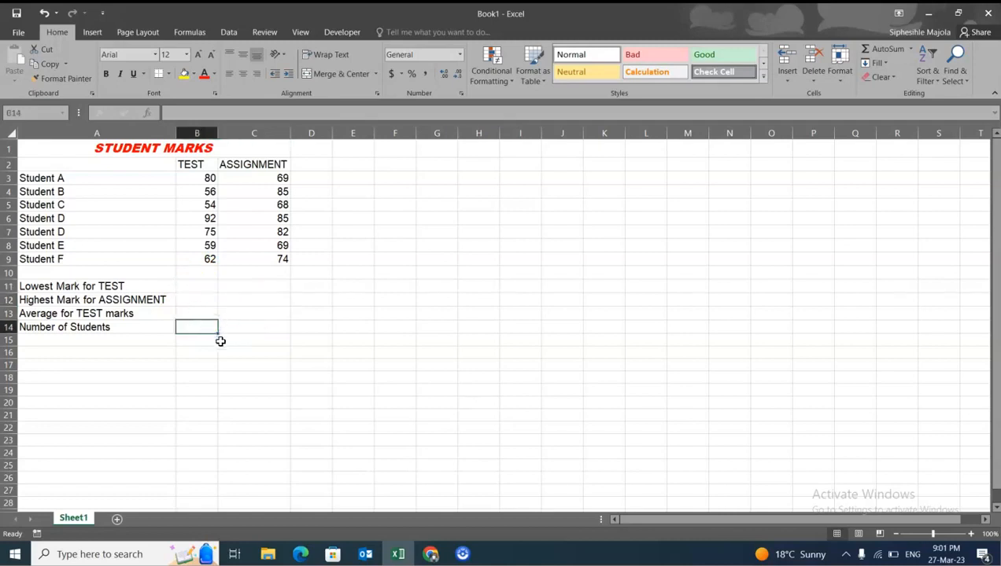
left_click(167, 74)
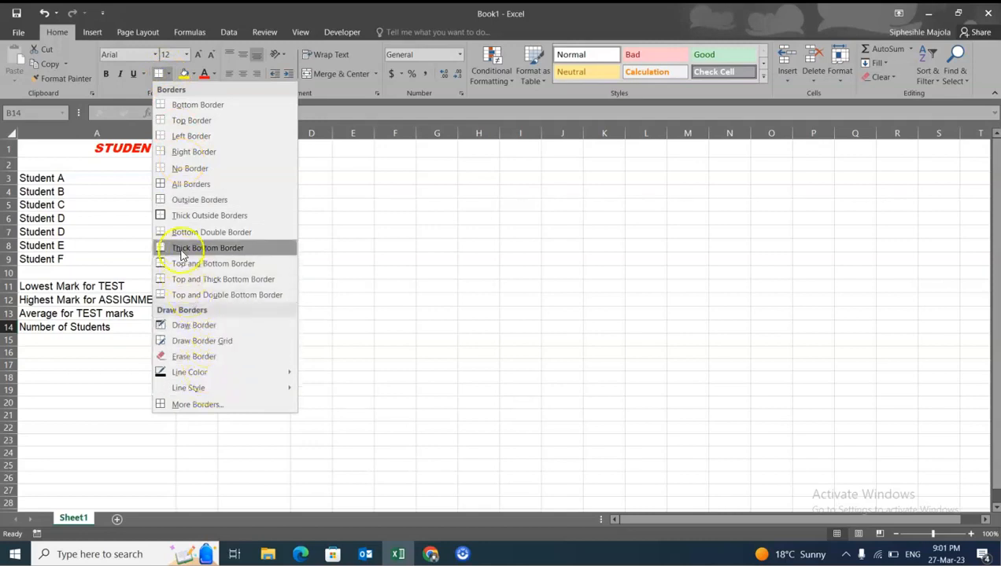
left_click(364, 271)
- Try All Borders on the whole table in A1 to C14 and undo it
left_click_drag(86, 149, 201, 326)
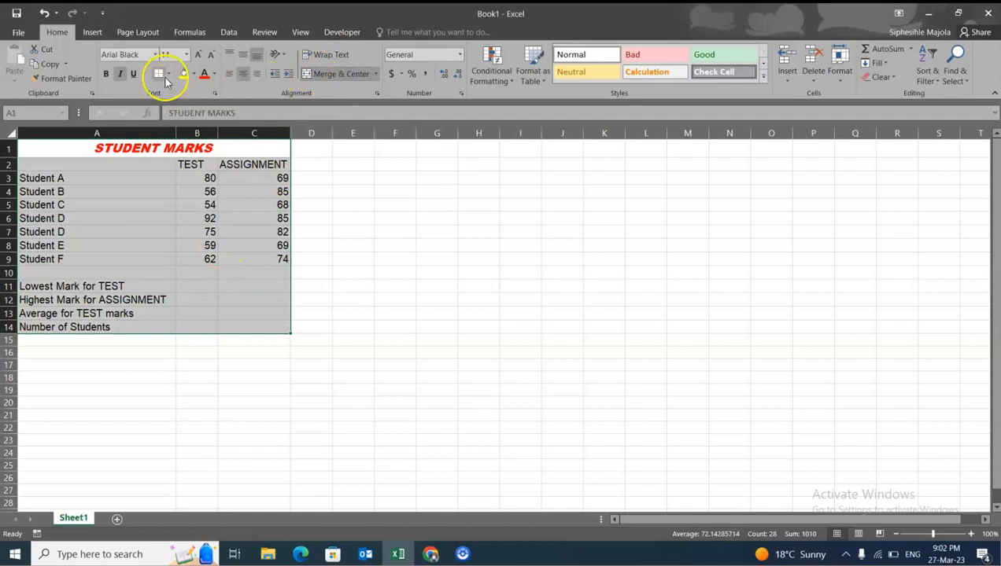
left_click(167, 75)
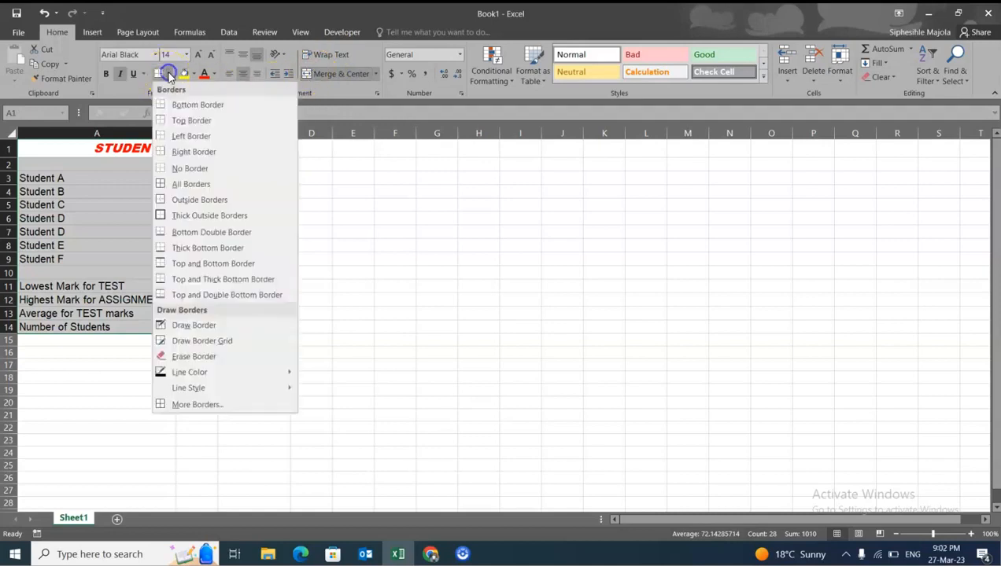
left_click(208, 186)
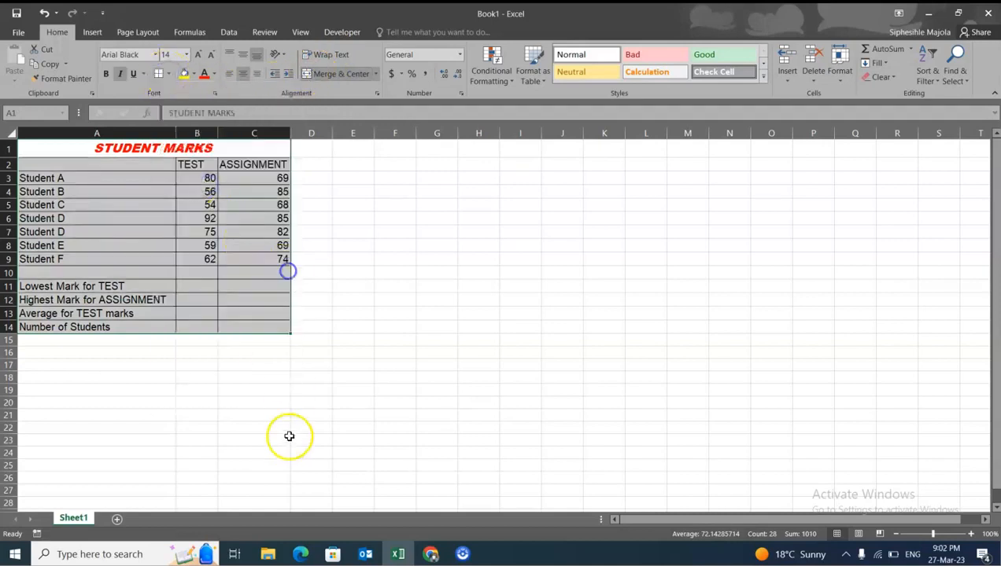
left_click(294, 400)
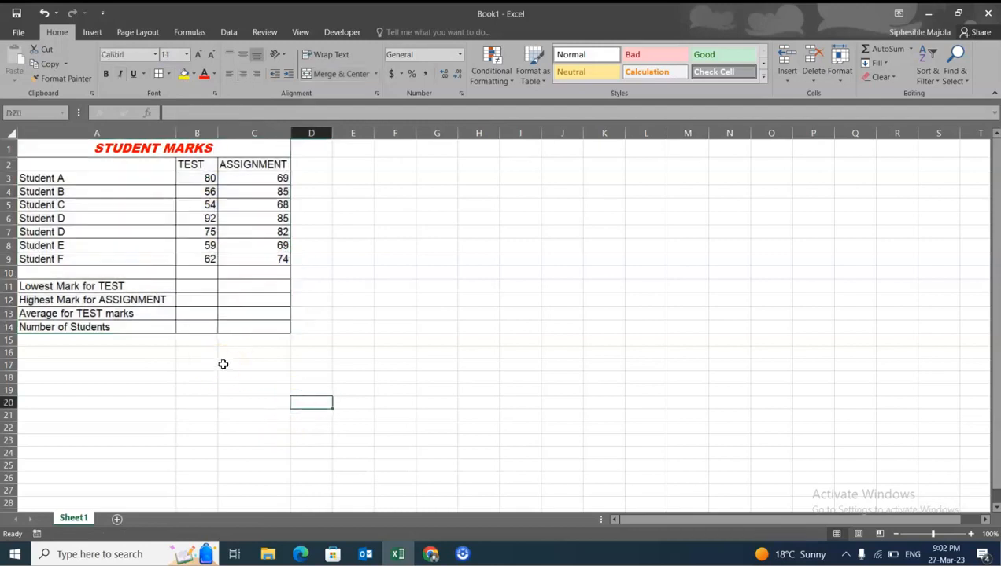
key("ctrl+z")
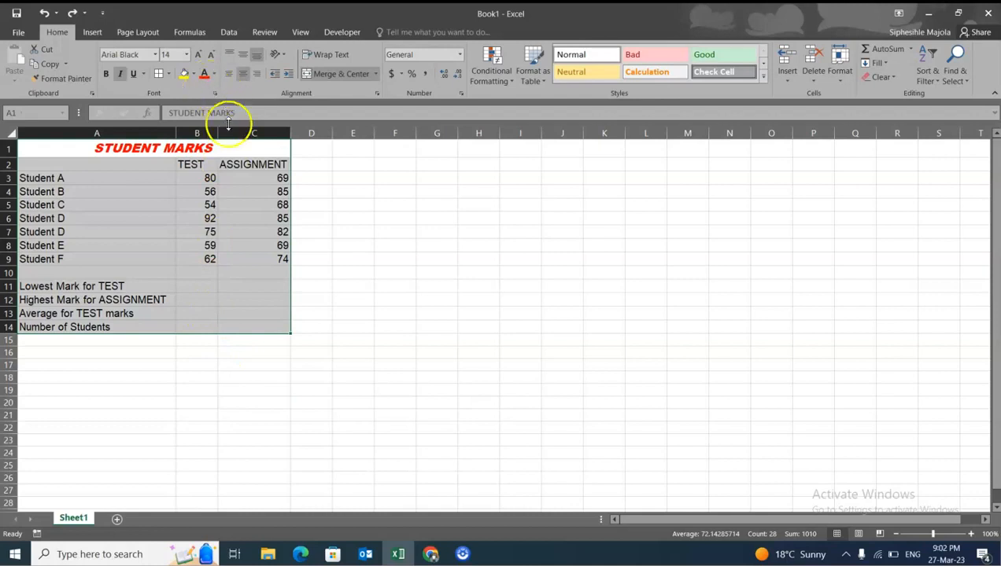
- Apply Outside Borders to the merged STUDENT MARKS title cell
left_click(280, 178)
left_click(124, 143)
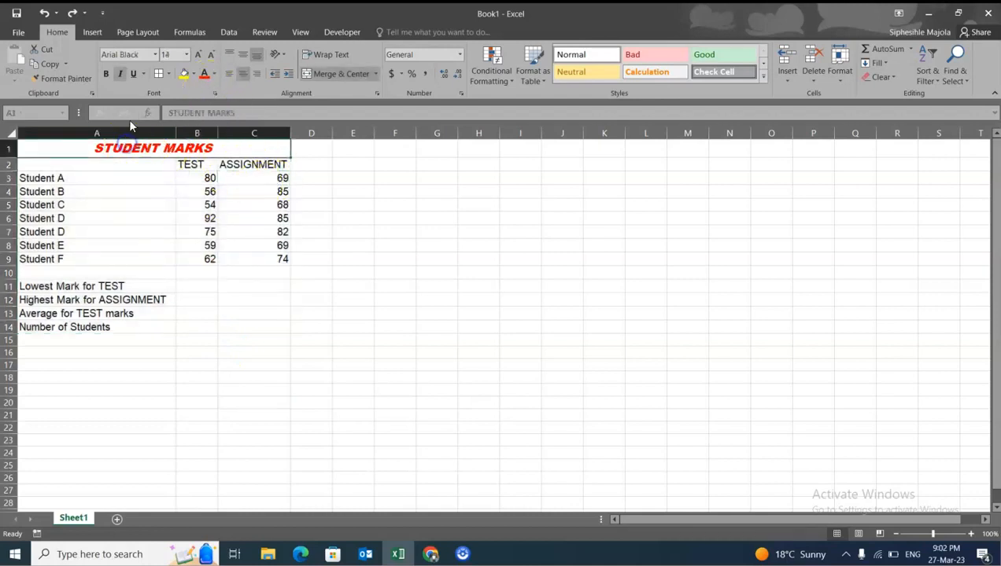
left_click(171, 73)
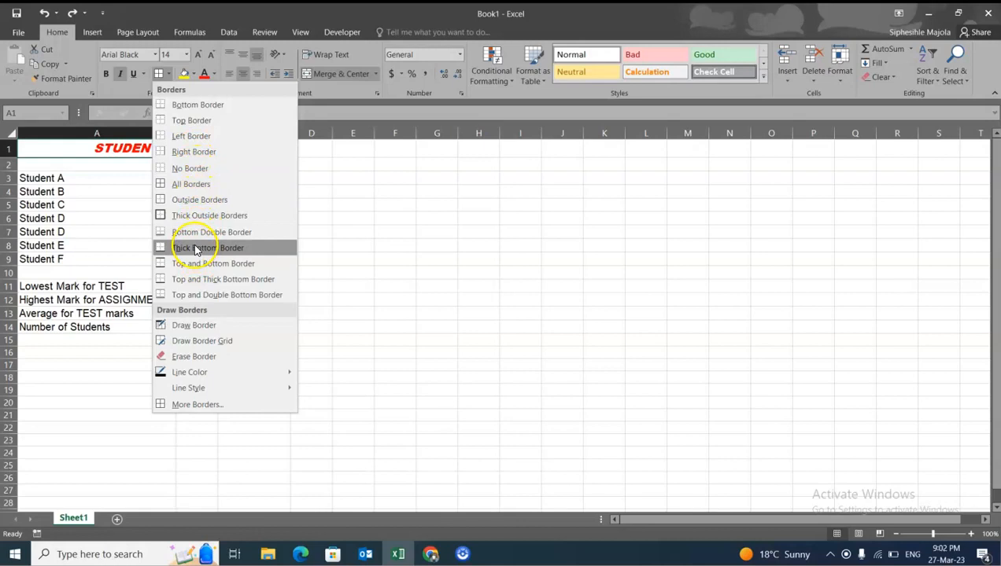
left_click(163, 199)
- Outline A2 to A9, B2 to B9, C2 to C9 and the headings B2 to C2 separately with Outside Borders
left_click(138, 192)
left_click_drag(134, 162, 140, 261)
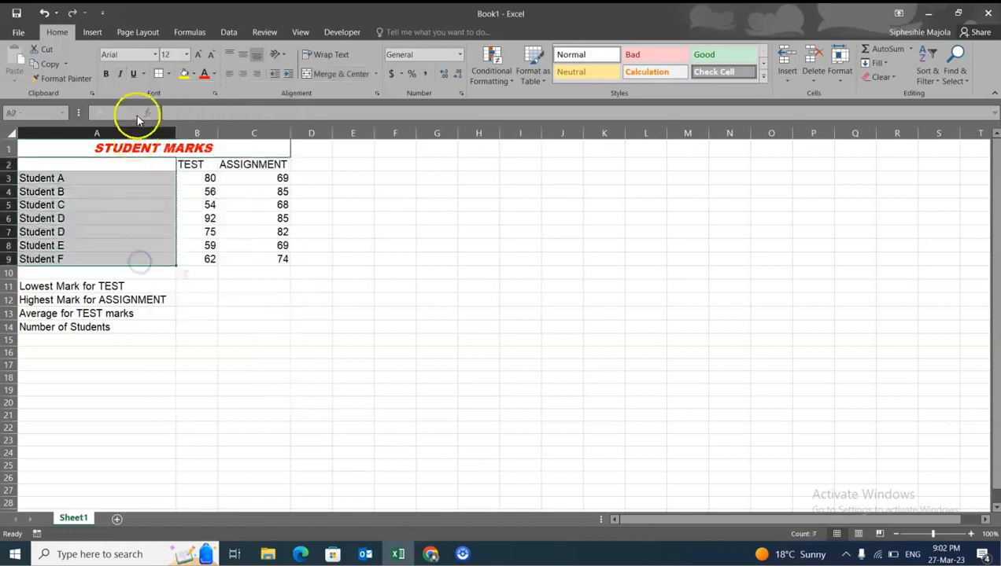
left_click(158, 74)
left_click_drag(182, 163, 193, 263)
left_click(159, 73)
left_click_drag(240, 163, 253, 259)
left_click(158, 73)
left_click_drag(197, 163, 270, 164)
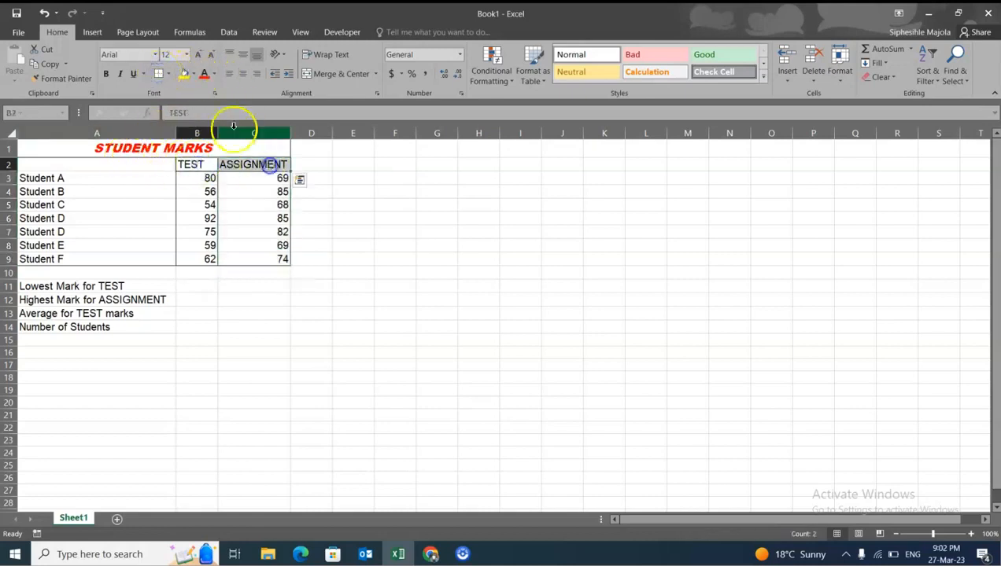
left_click(156, 73)
- Put Outside Borders around each of the result cells B11, C12, B13 and B14
left_click(227, 291)
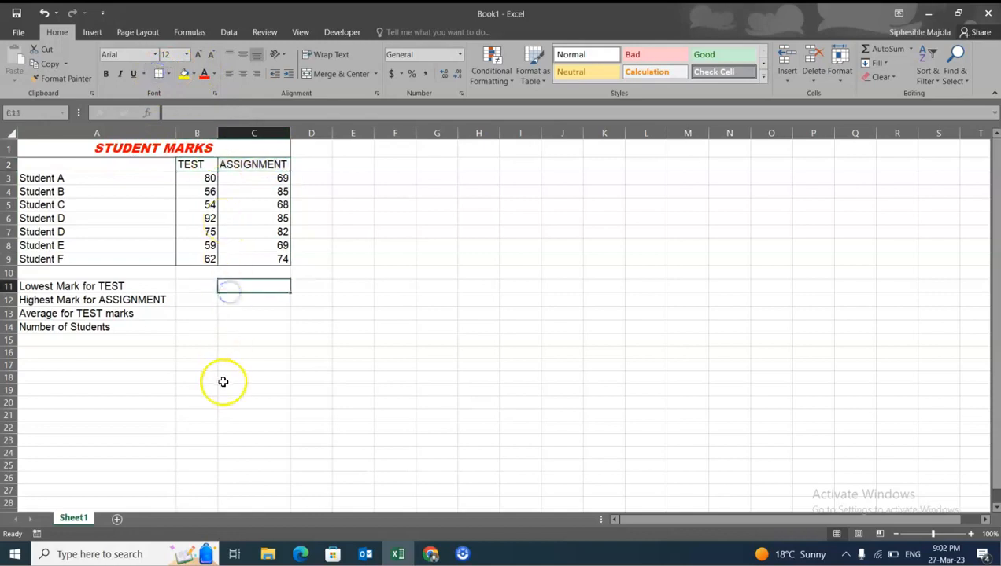
left_click(199, 290)
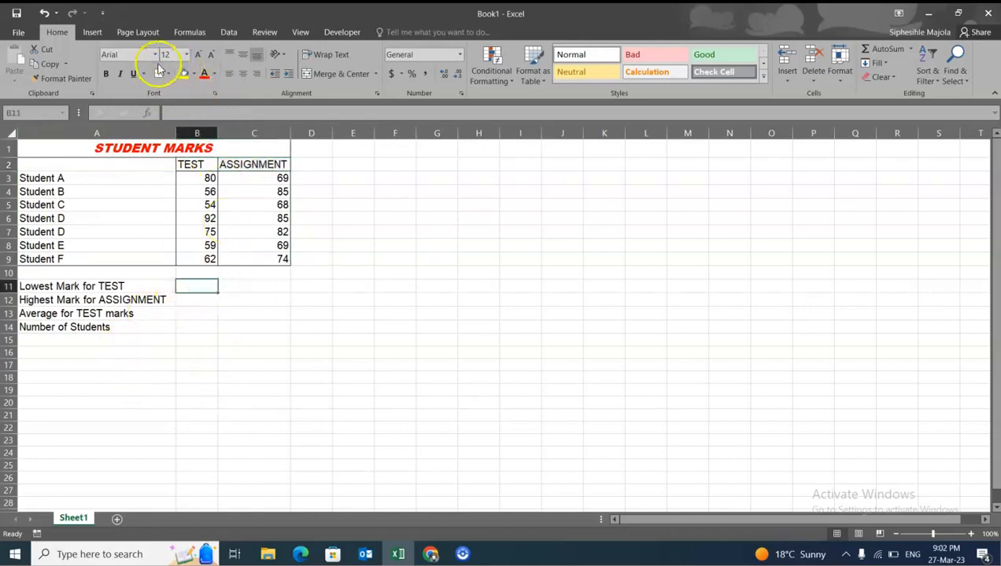
left_click(249, 299)
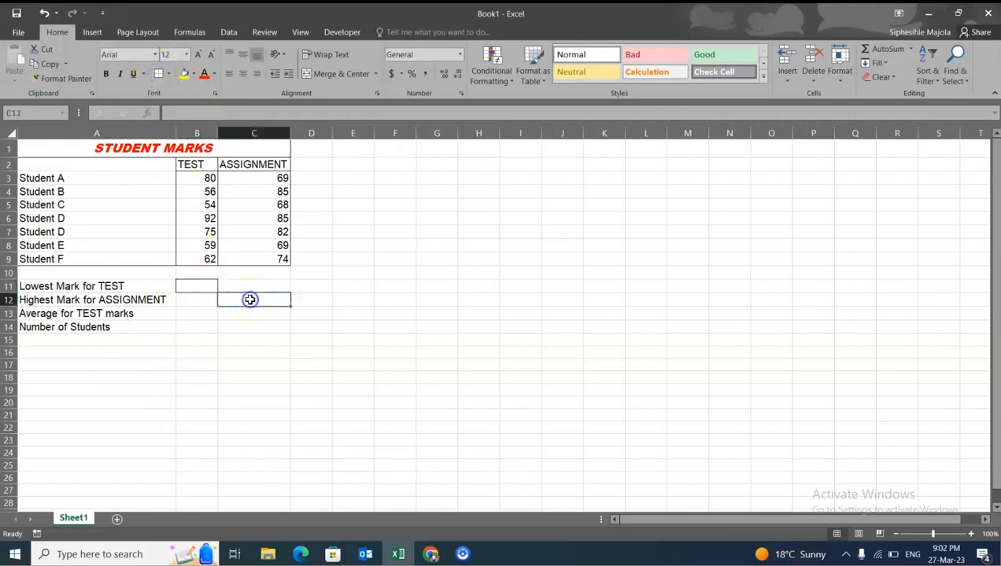
left_click(158, 73)
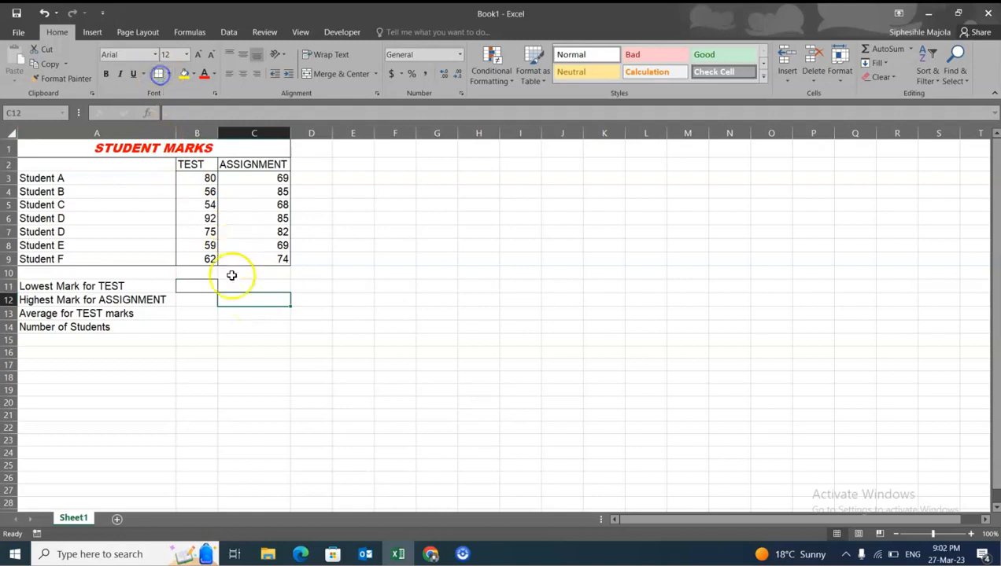
left_click(206, 314)
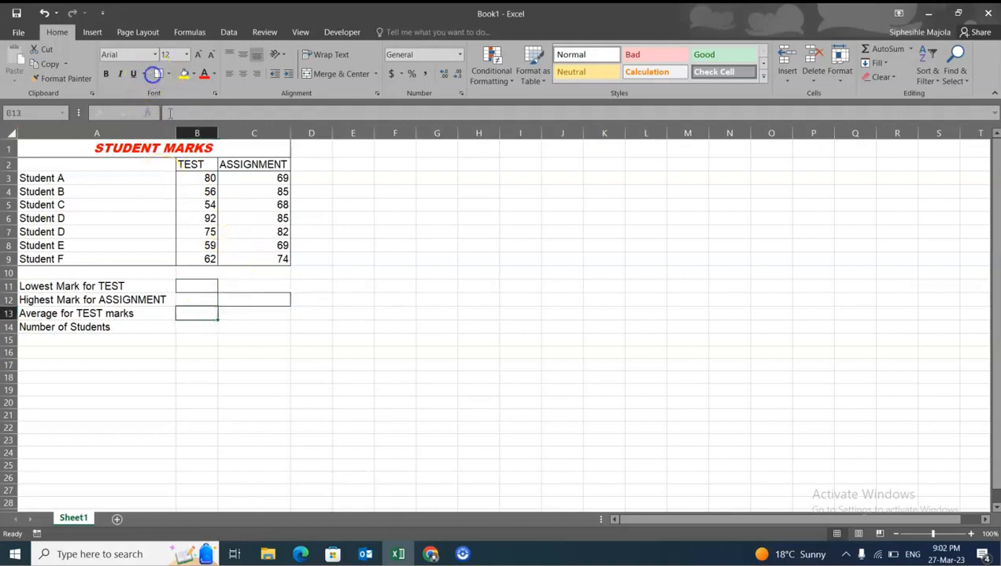
left_click(196, 328)
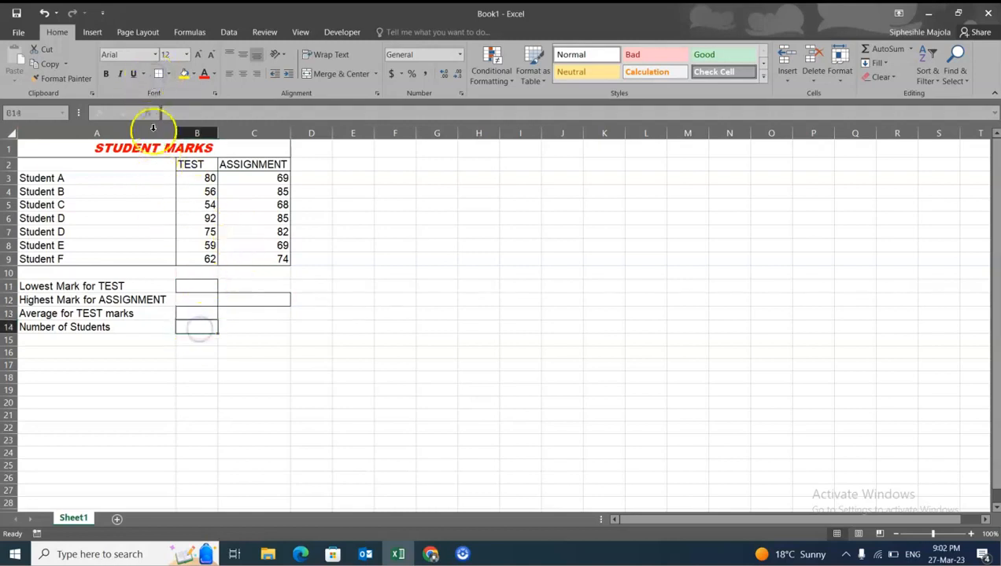
left_click(158, 73)
left_click(312, 428)
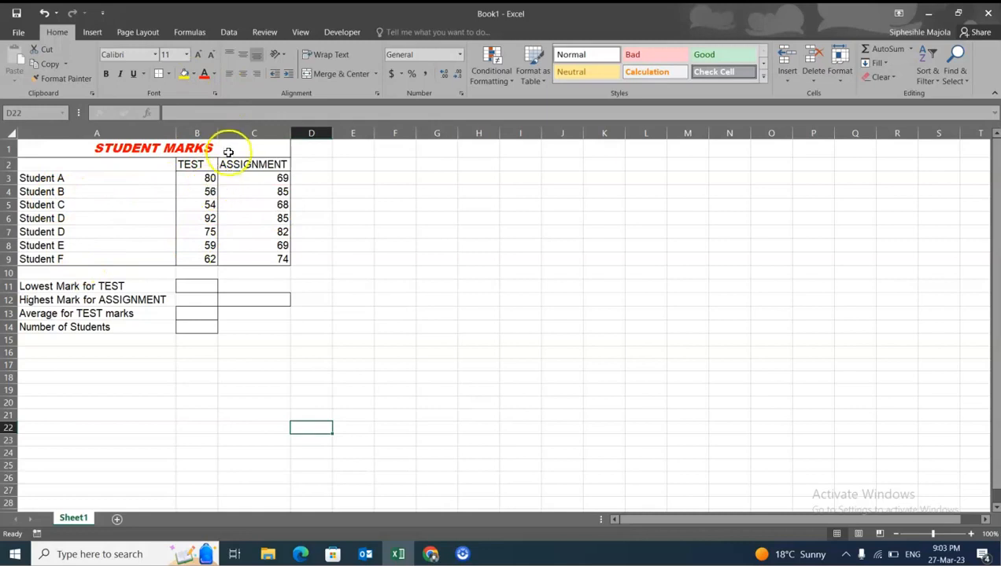
- Check in the print preview how the table's outside borders will print, and return to the worksheet
left_click(201, 163)
left_click(246, 164)
left_click(252, 224)
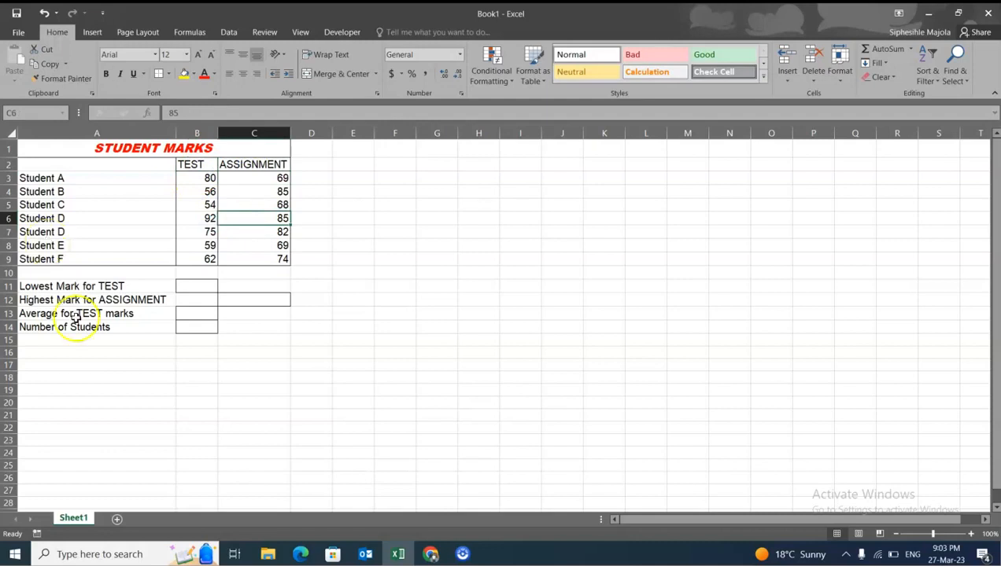
left_click(21, 35)
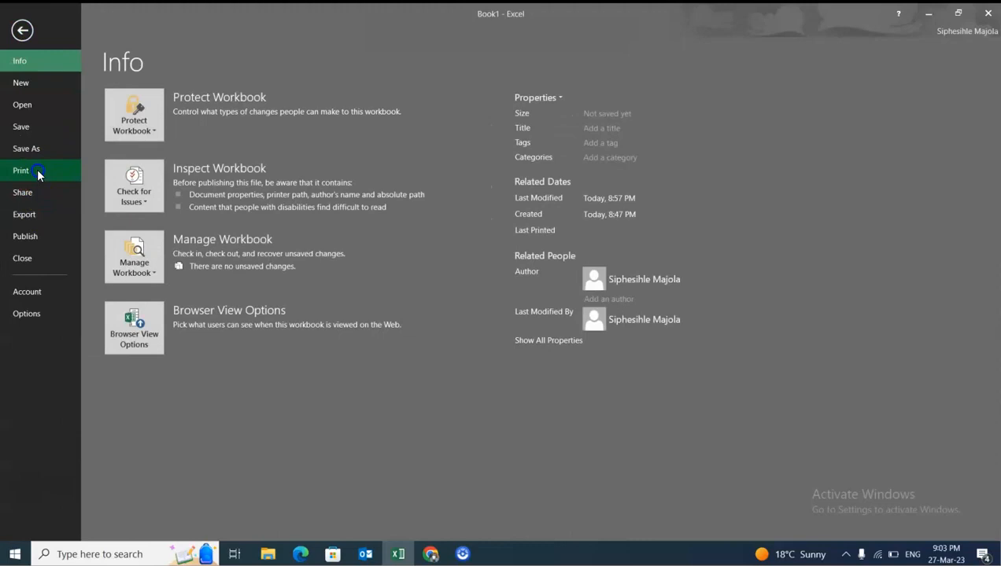
left_click(37, 172)
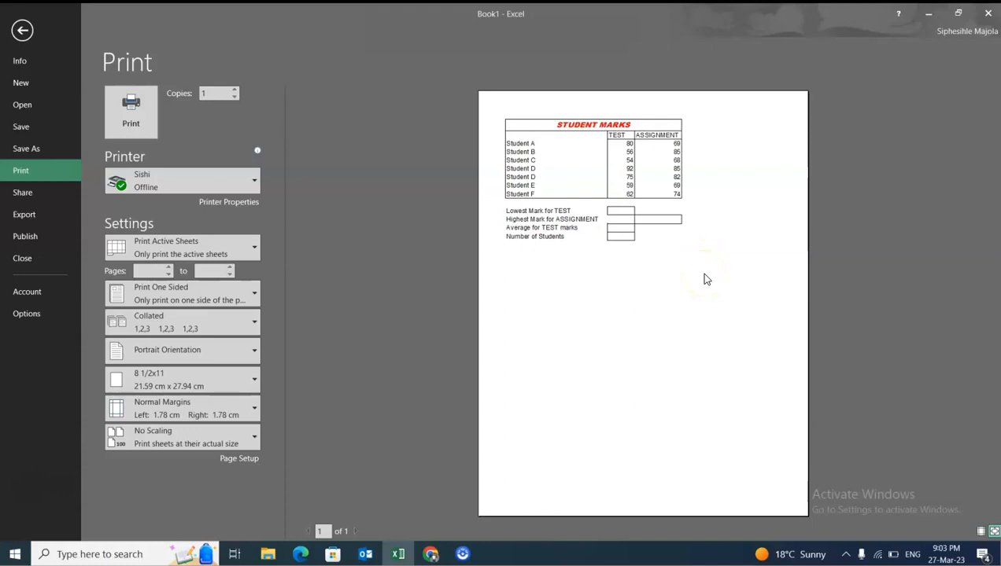
left_click(22, 30)
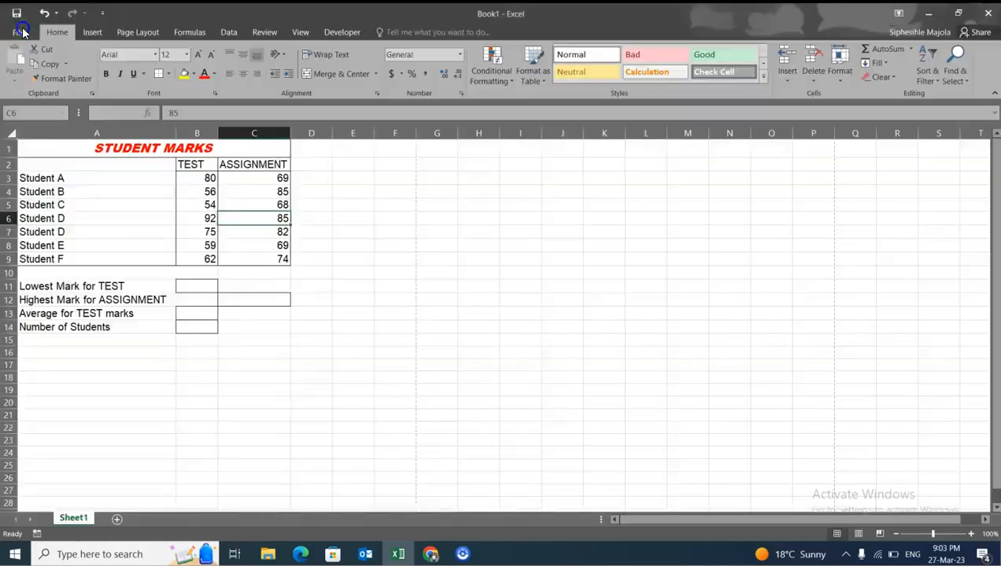
- Try All Borders on the range A1 to C15
left_click_drag(138, 151, 218, 339)
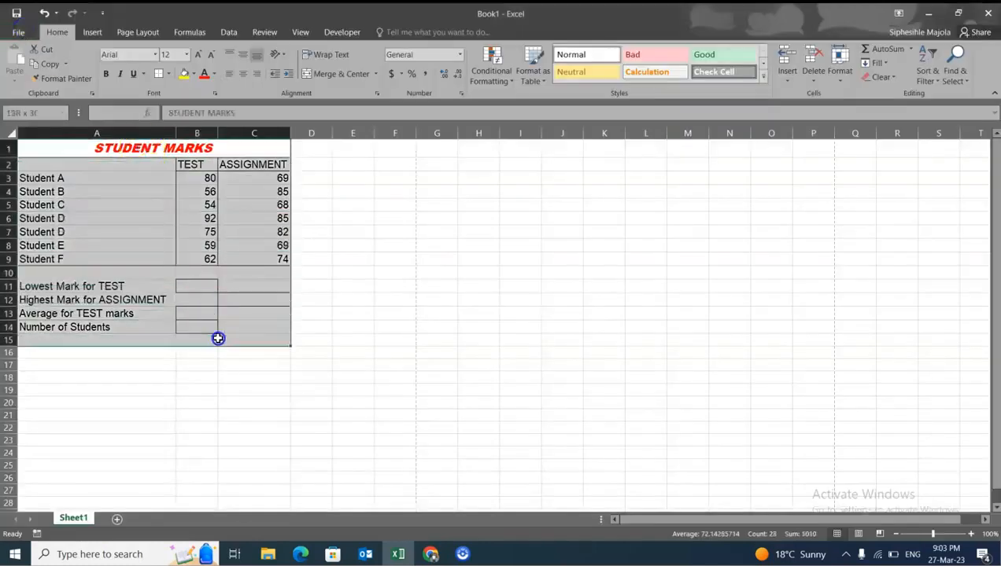
left_click(167, 74)
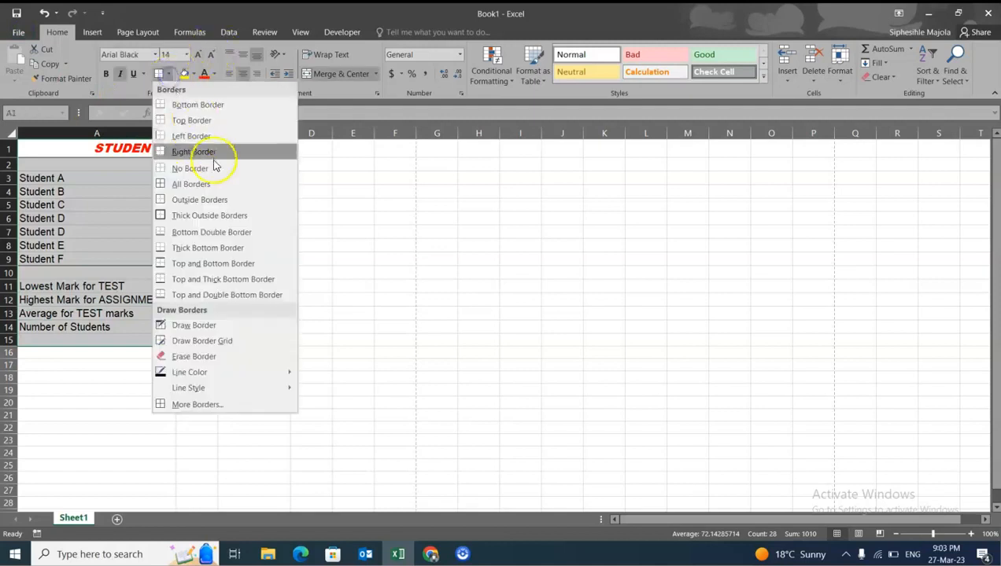
left_click(214, 184)
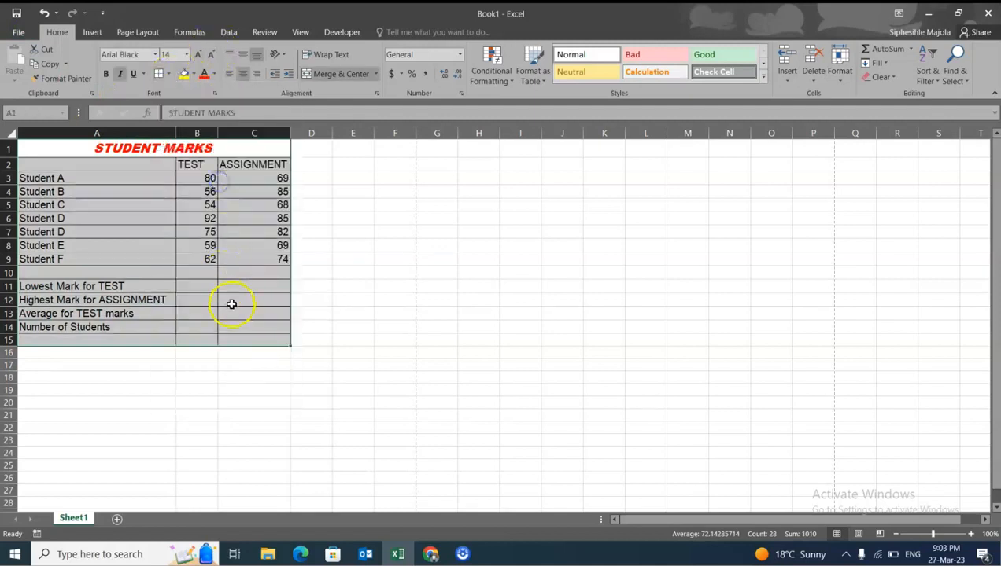
left_click(231, 304)
- Check the fully bordered range in the print preview and undo the All Borders change
left_click(28, 31)
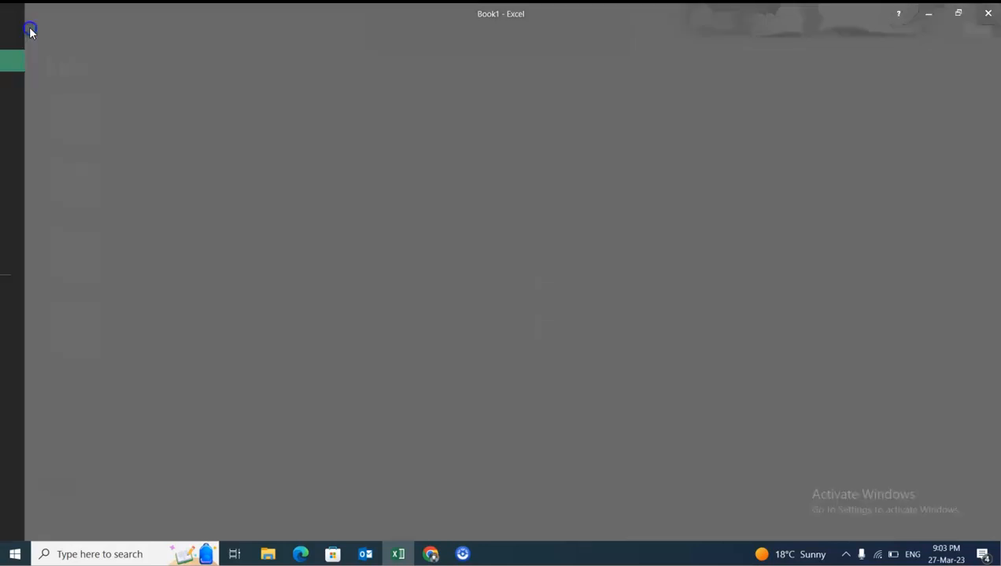
left_click(48, 170)
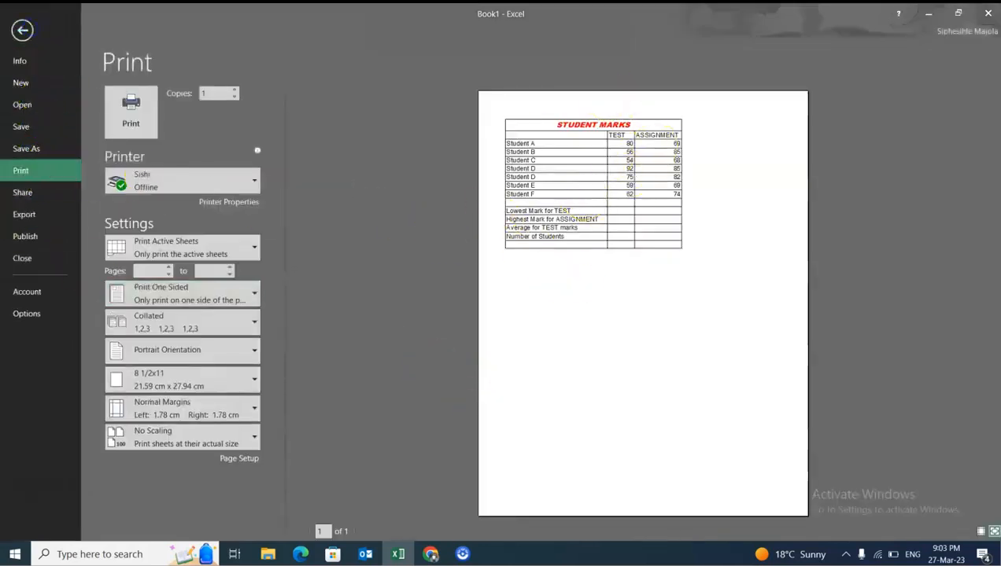
left_click(22, 30)
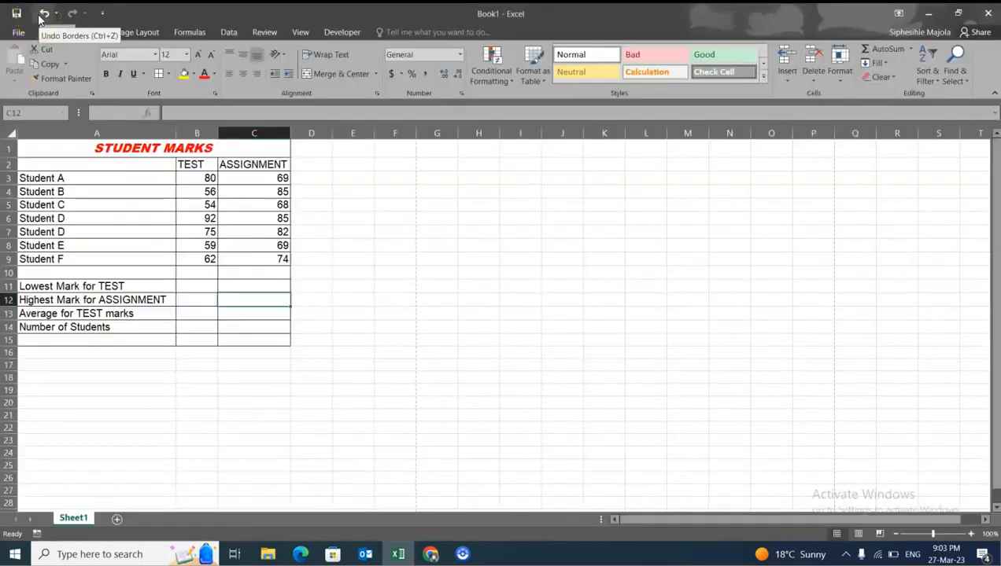
left_click(43, 14)
left_click(392, 299)
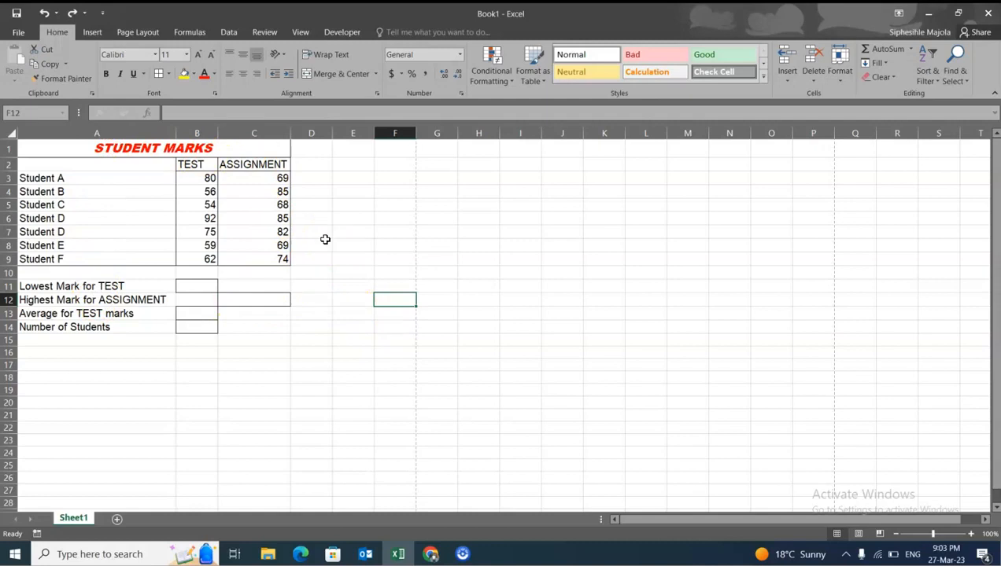
left_click(168, 74)
left_click(185, 184)
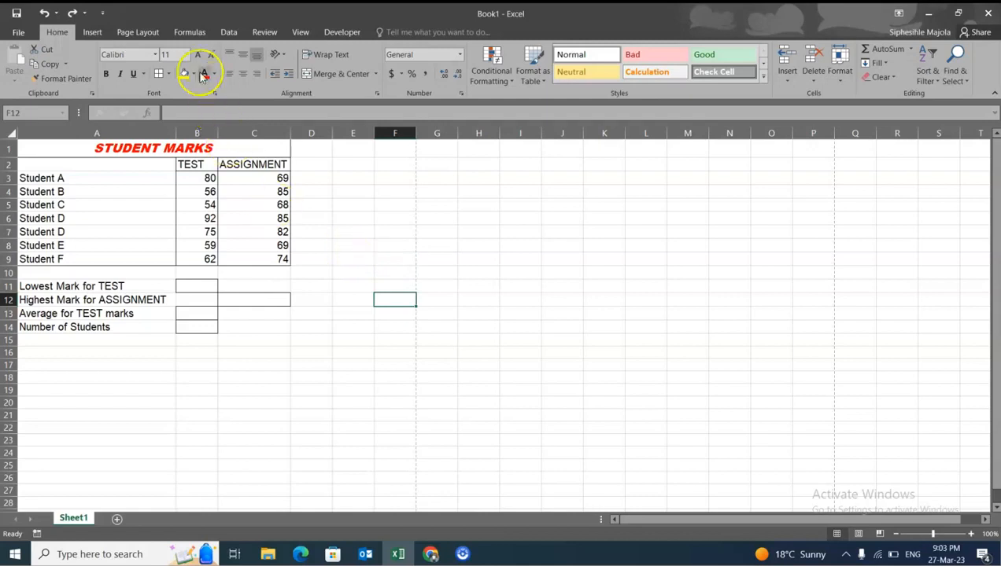
left_click(167, 74)
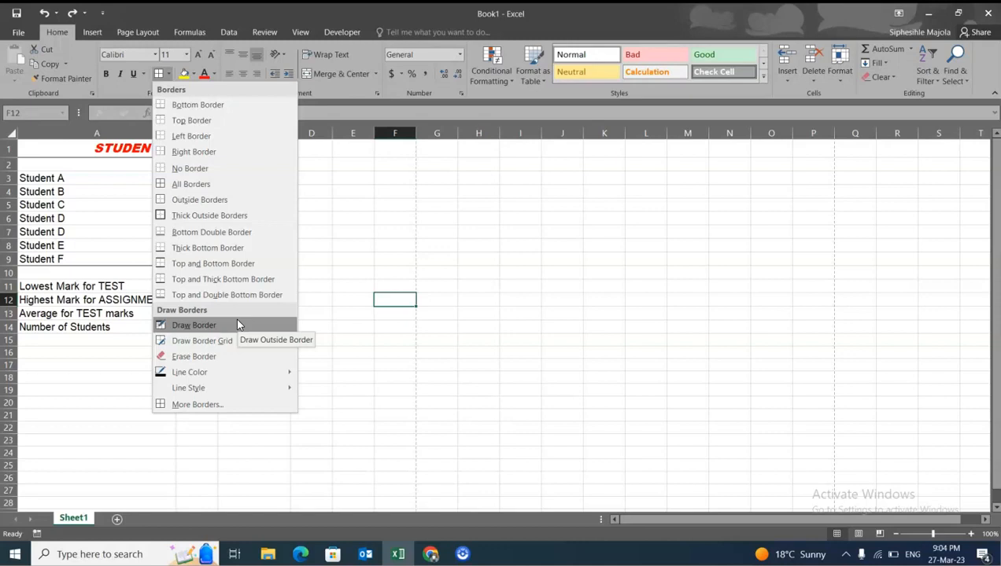
left_click(318, 259)
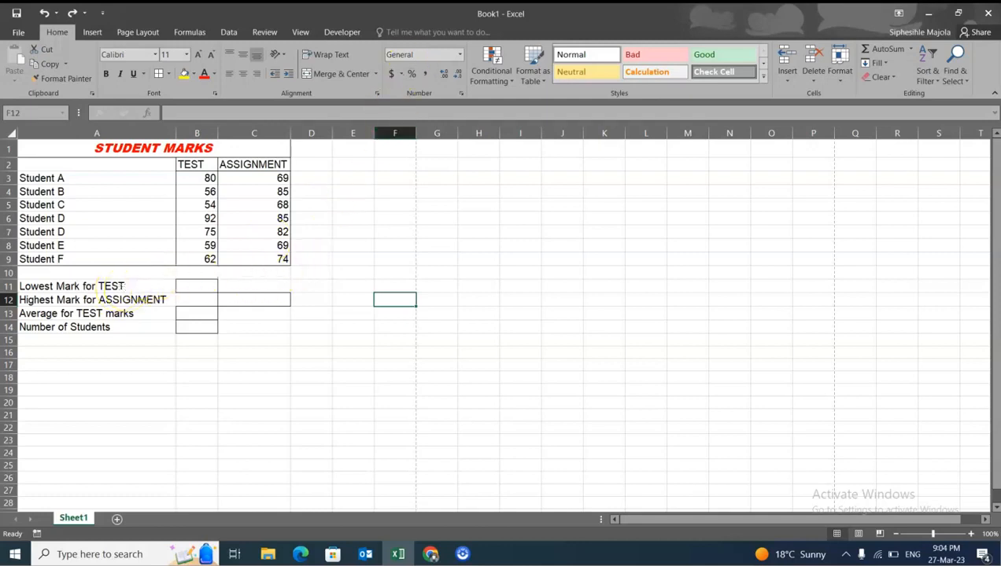
left_click(488, 9)
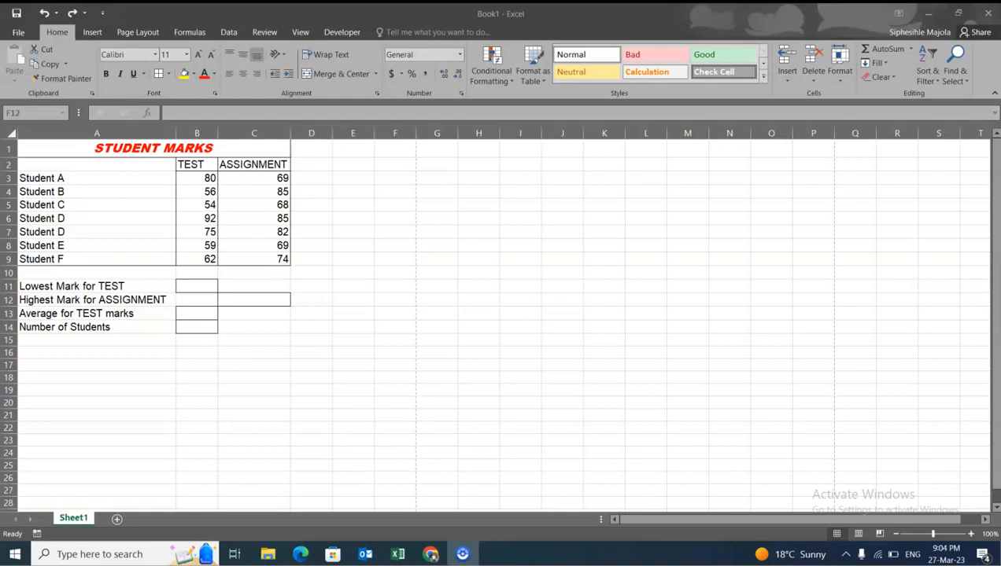
left_click(393, 242)
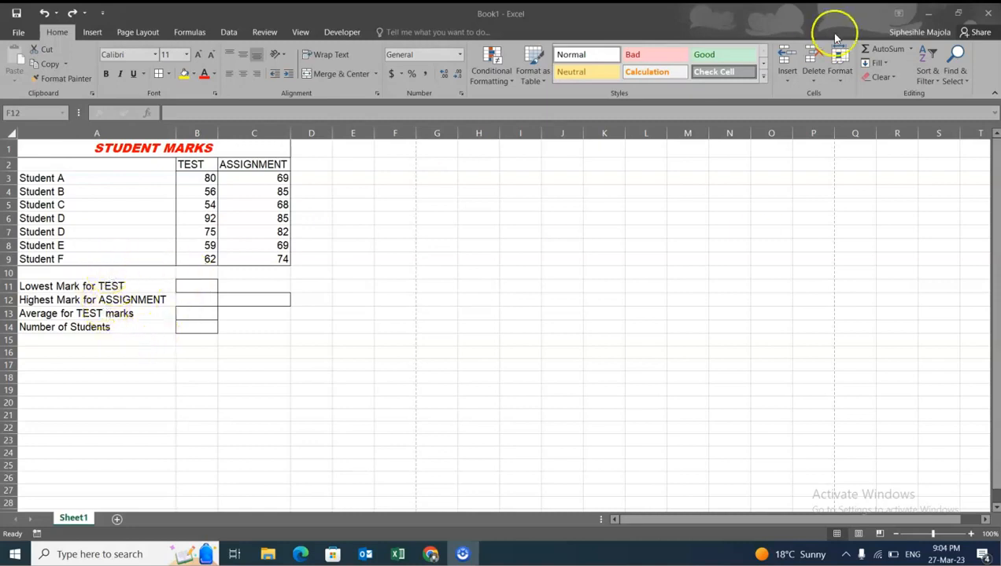
left_click(911, 49)
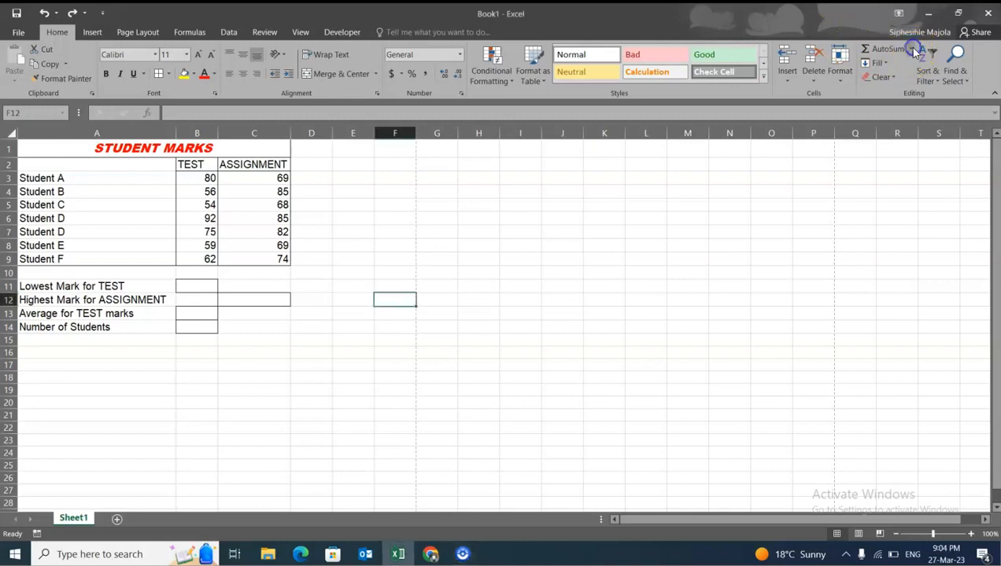
left_click(912, 50)
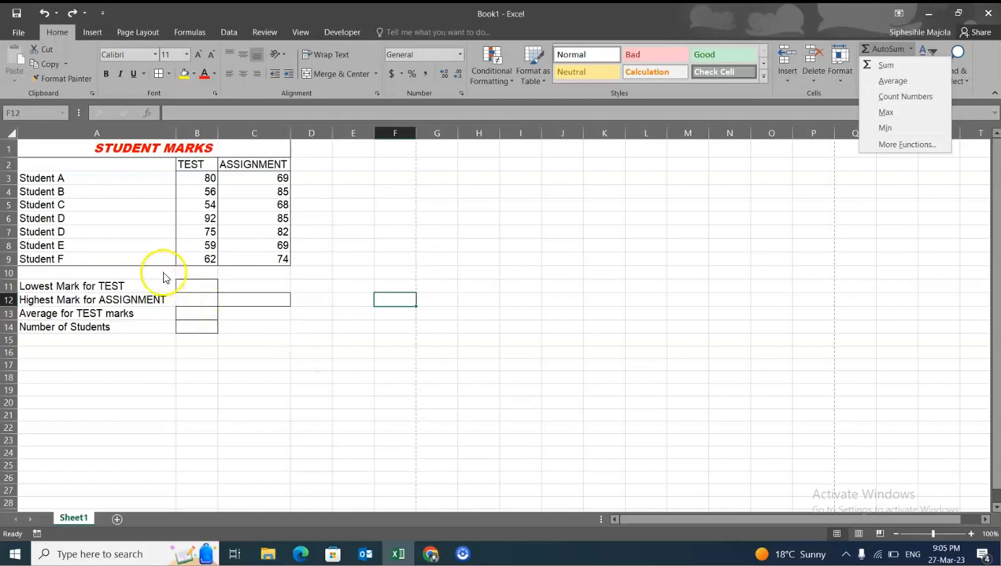
left_click(135, 283)
left_click(120, 286)
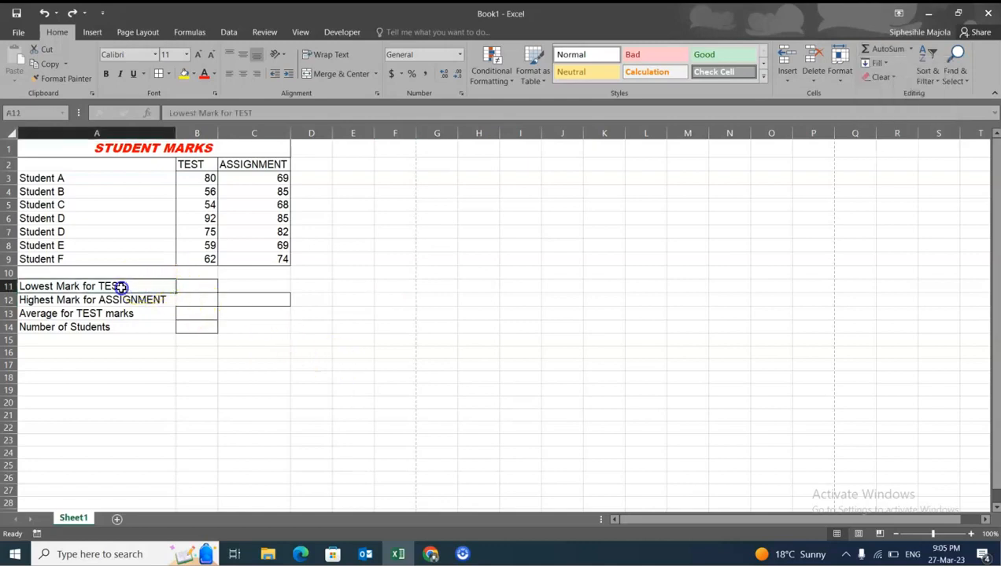
left_click(206, 287)
left_click_drag(211, 178, 215, 249)
left_click(275, 191)
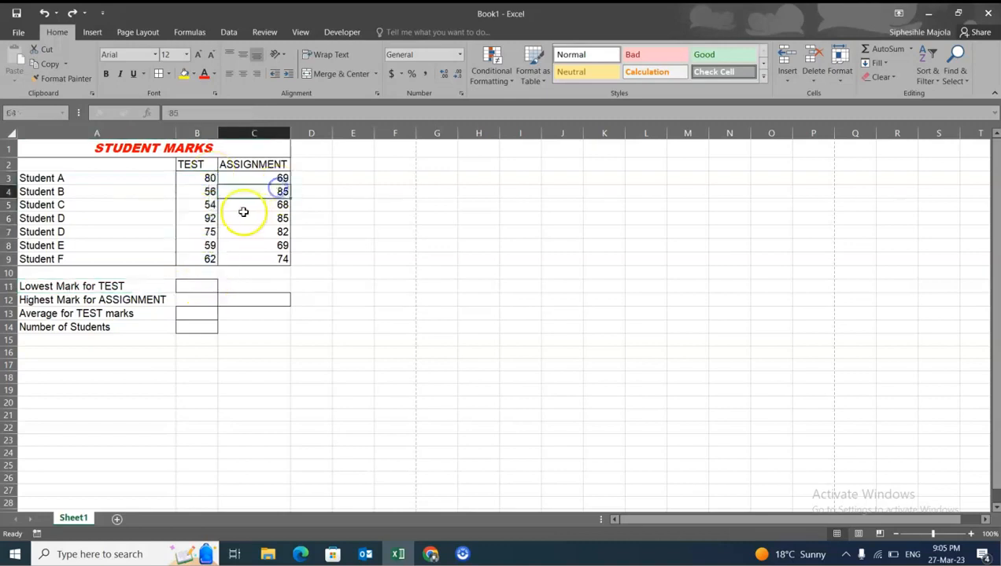
- Calculate the lowest TEST mark in B11 with the MIN function over B3:B10
left_click(198, 283)
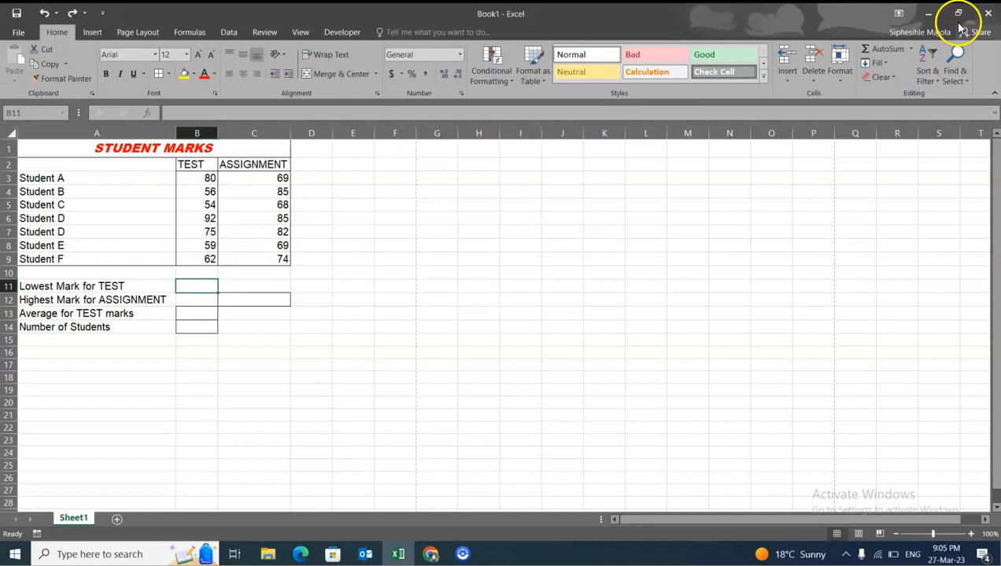
left_click(913, 49)
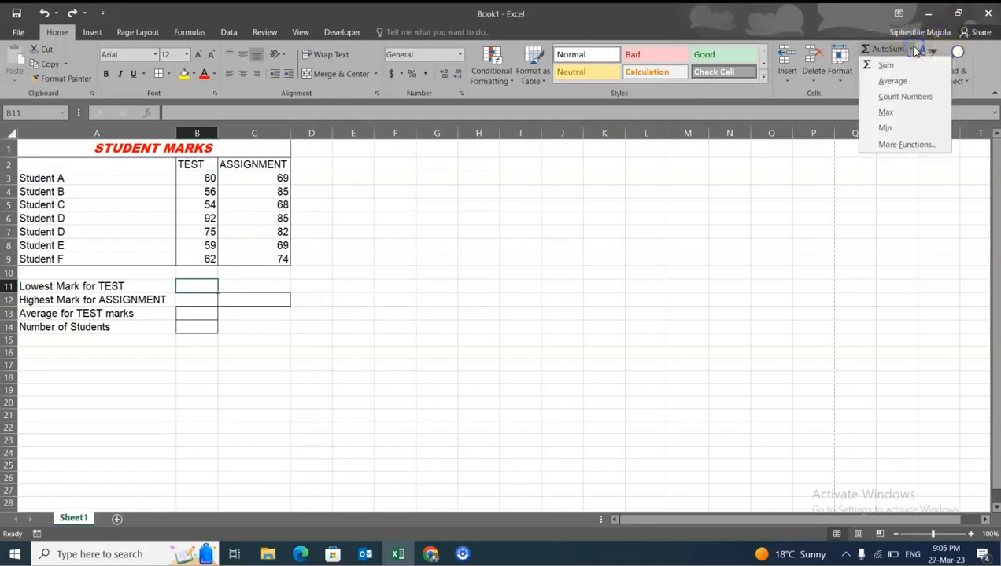
left_click(902, 100)
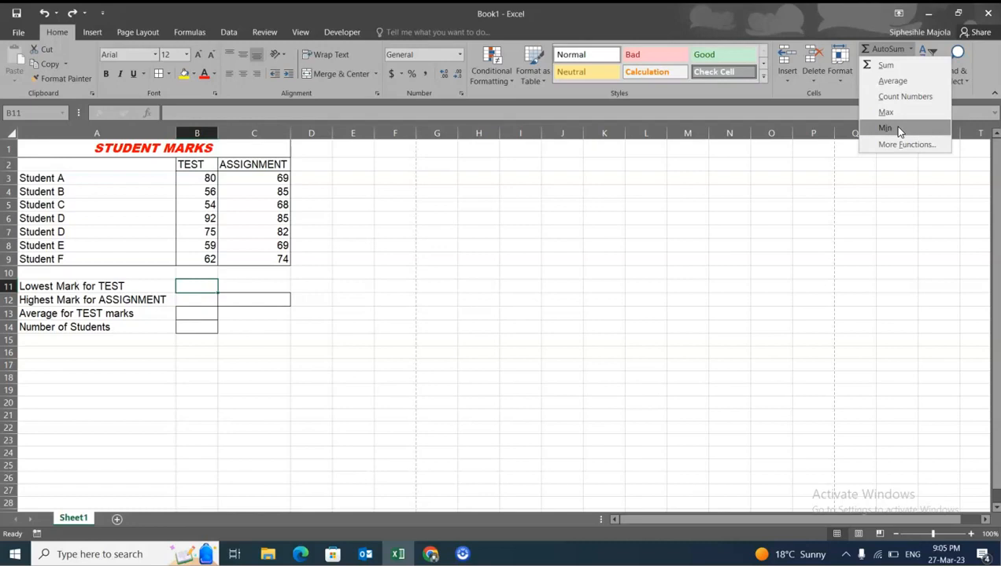
left_click(898, 129)
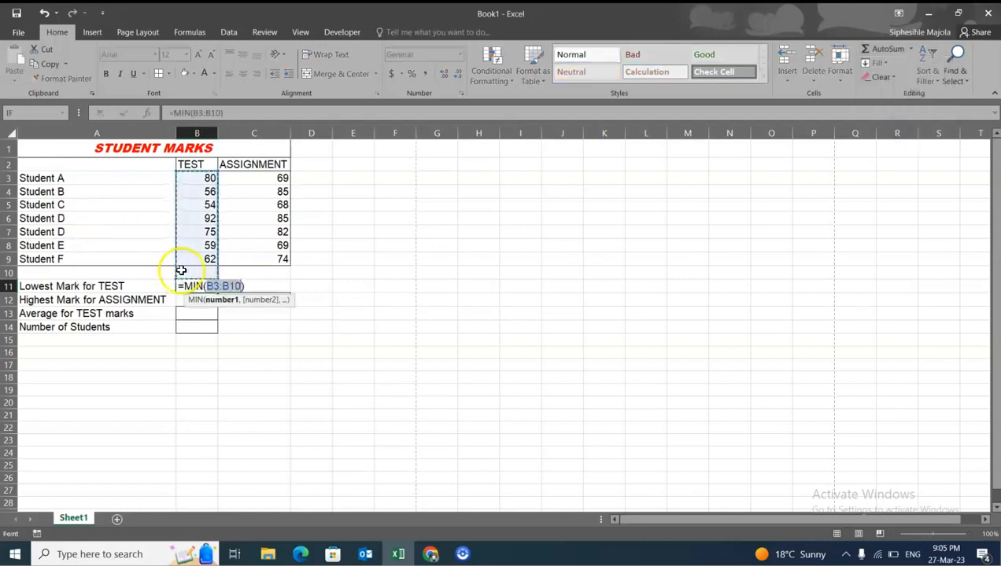
key("Return")
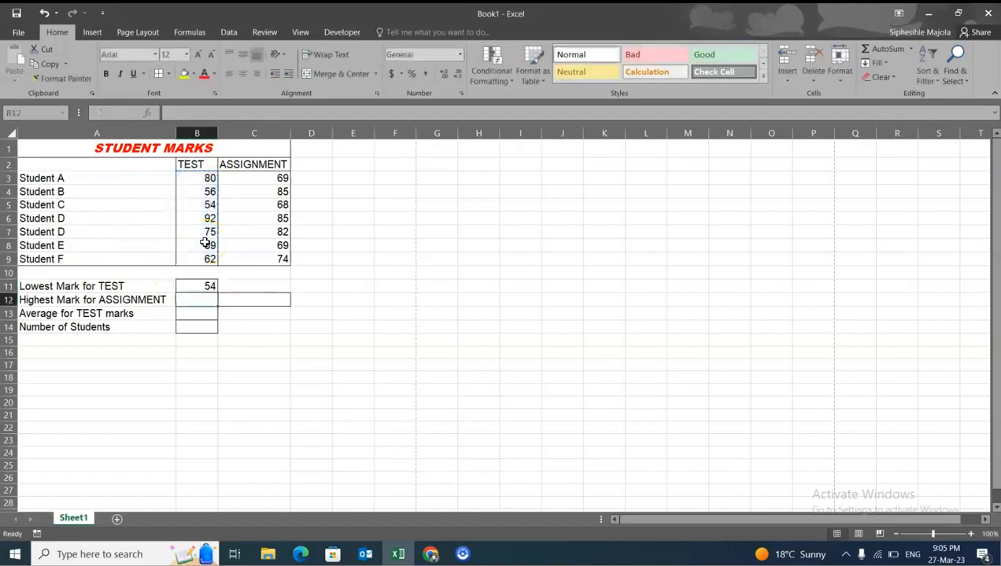
- Check the lowest-mark result in B11 against the individual TEST marks in column B
left_click(210, 285)
left_click(209, 205)
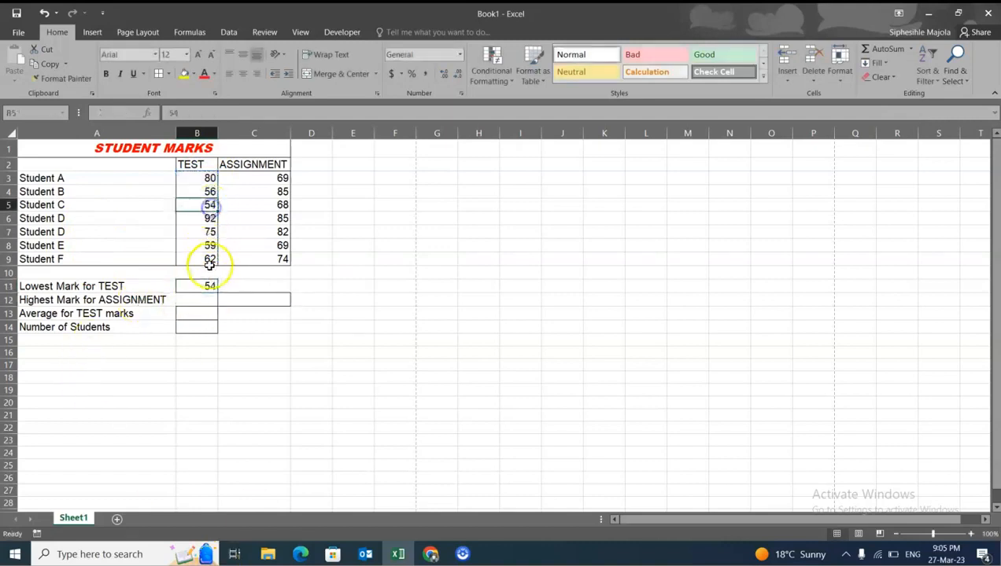
left_click(209, 177)
left_click(209, 191)
left_click(210, 205)
left_click(209, 218)
left_click(211, 232)
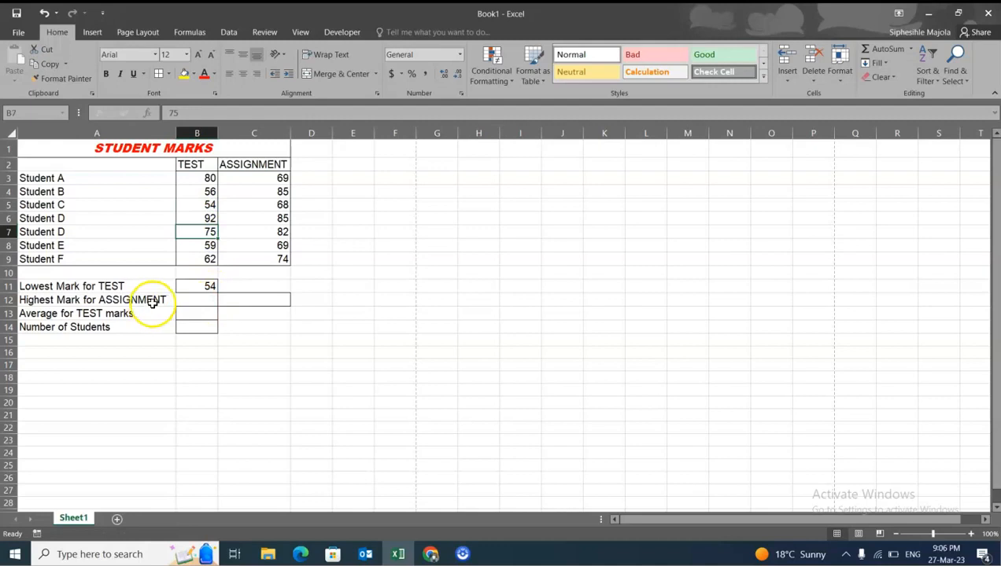
left_click(249, 300)
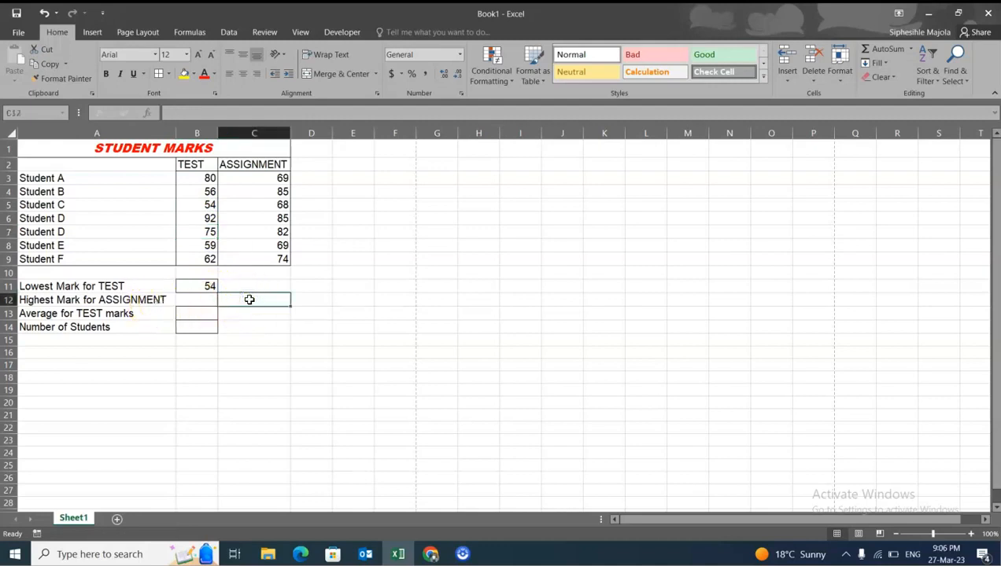
left_click(902, 59)
key("BackSpace")
key("BackSpace")
key("BackSpace")
key("BackSpace")
key("BackSpace")
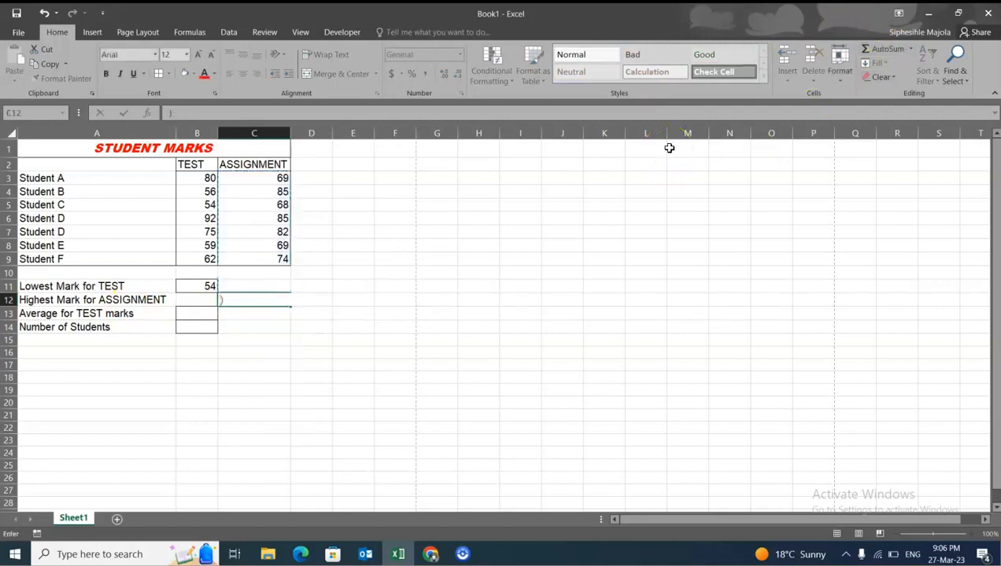
left_click_drag(693, 379, 688, 366)
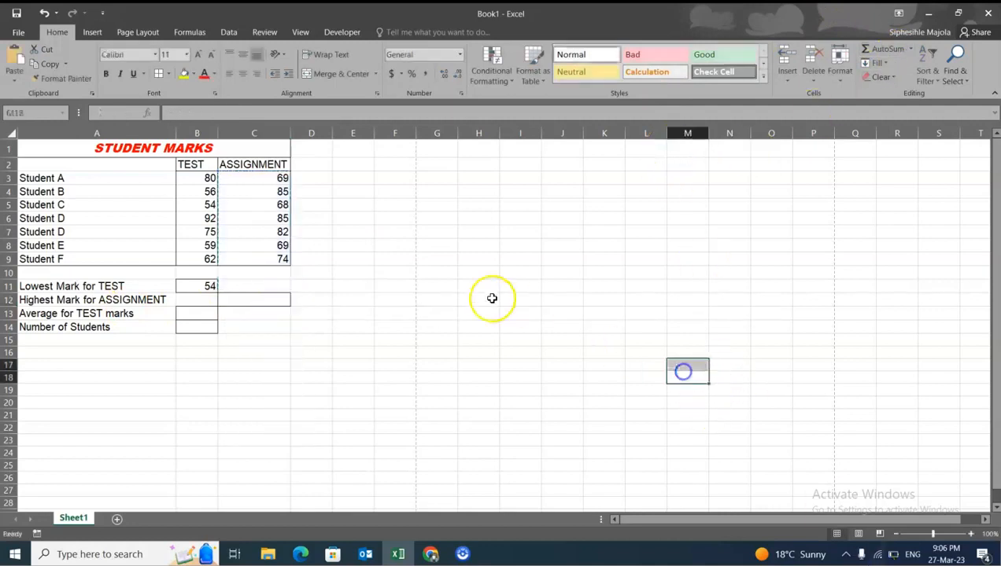
- Calculate the highest ASSIGNMENT mark in C12 with the MAX function over C3:C11
left_click(277, 299)
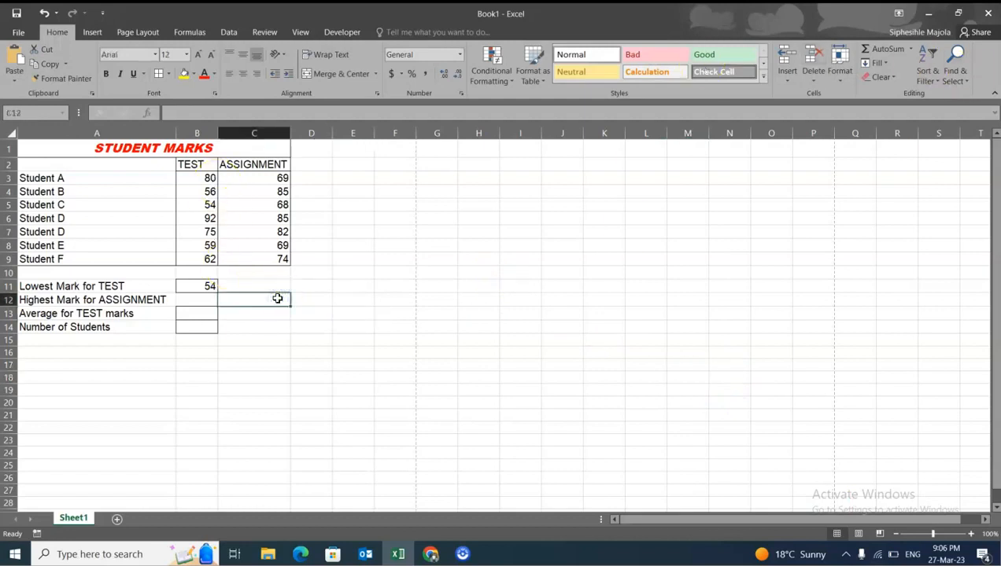
left_click(913, 50)
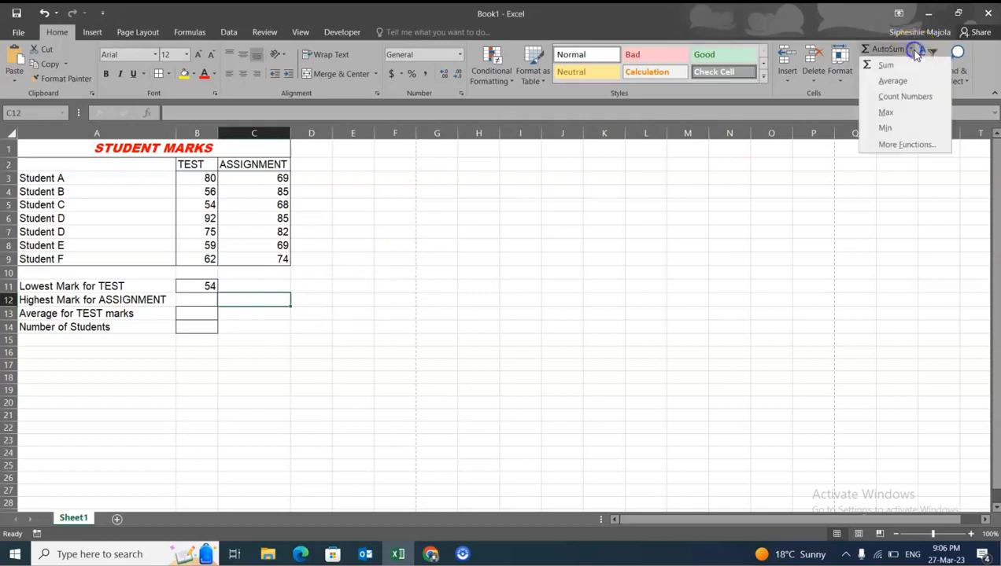
left_click(911, 114)
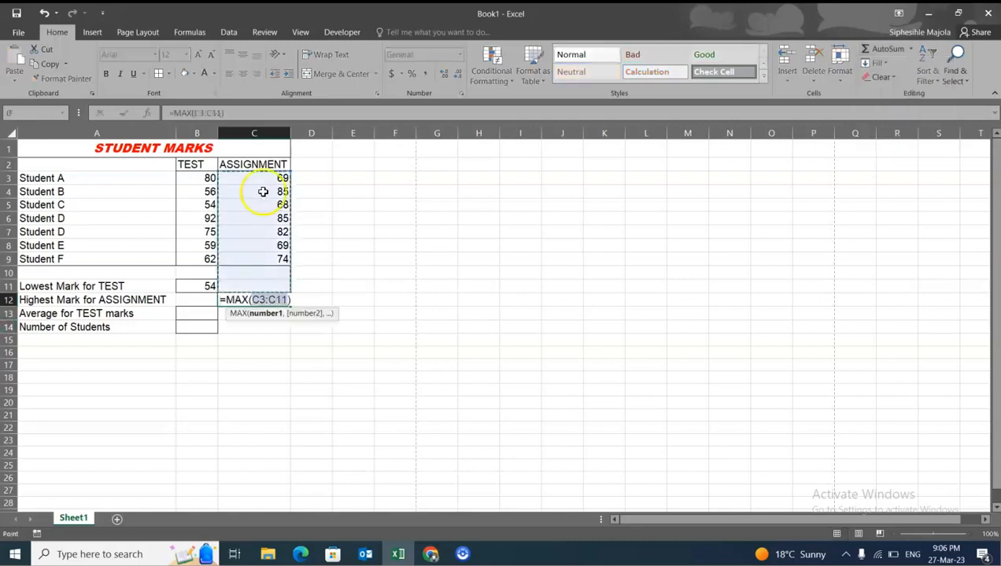
key("Return")
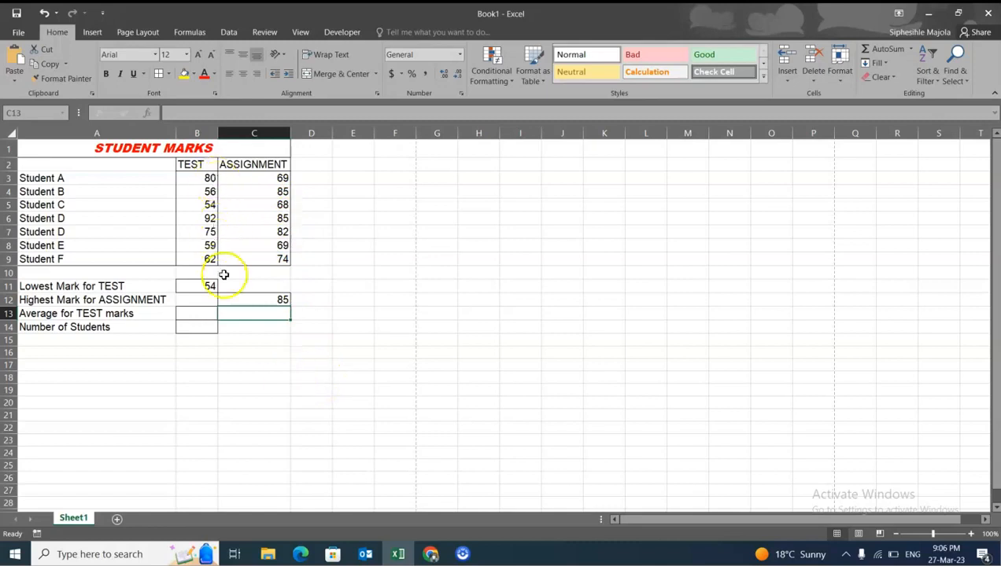
- Calculate the average of the TEST marks in B13 with the AVERAGE function over B3:B9
left_click(210, 314)
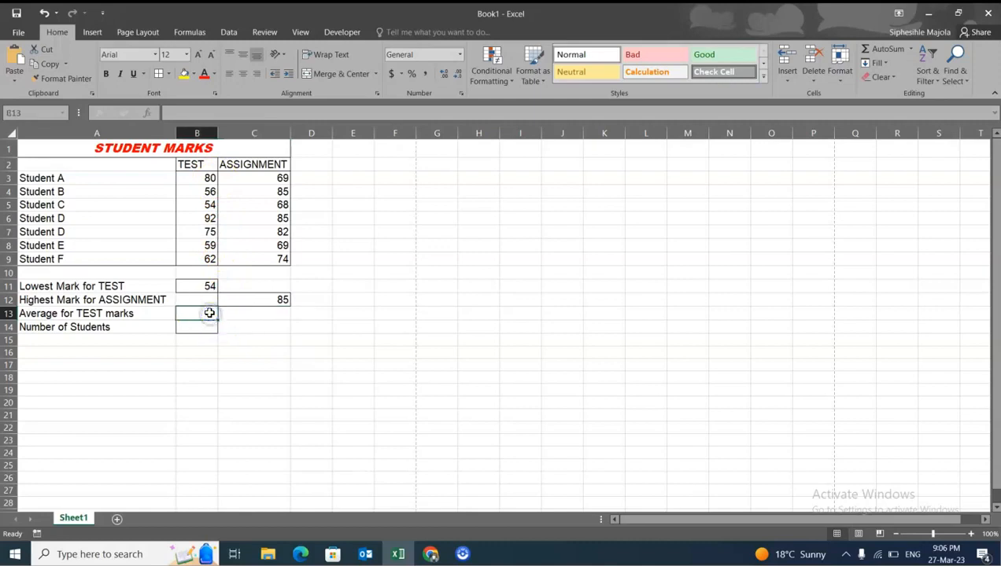
left_click(912, 49)
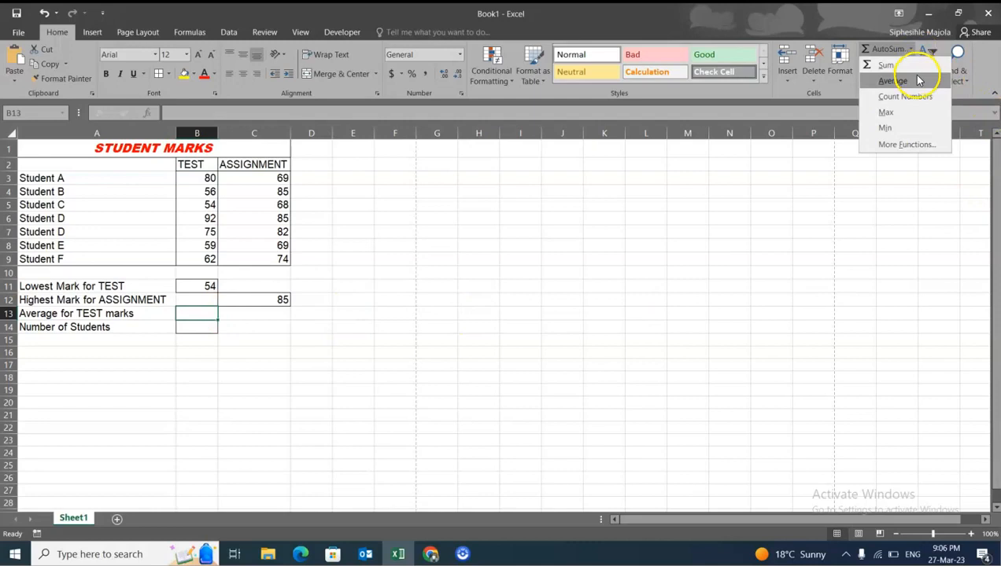
left_click(913, 80)
left_click_drag(206, 177, 205, 259)
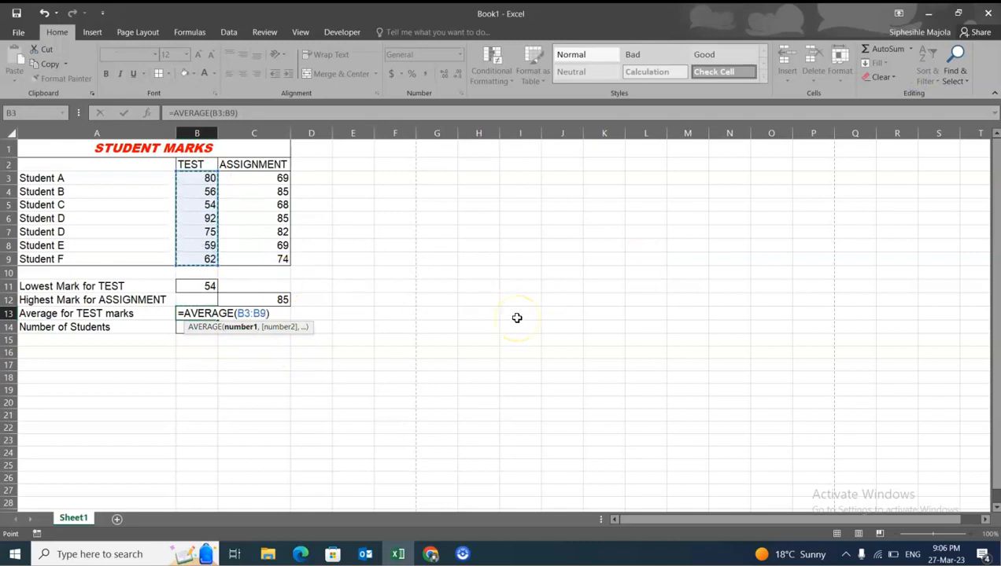
key("Return")
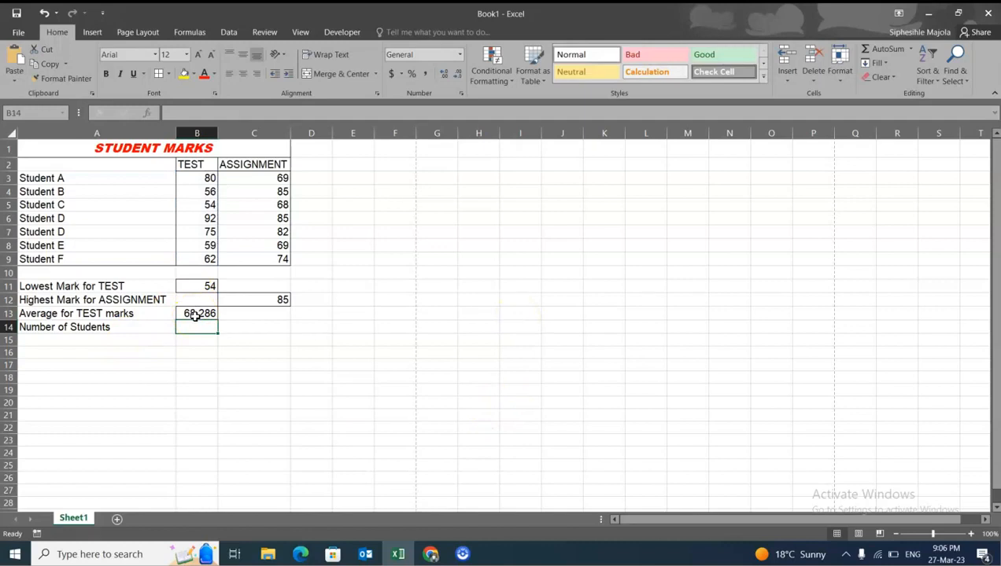
- Decrease the decimals of the TEST average in B13 until it shows a whole number
left_click(195, 313)
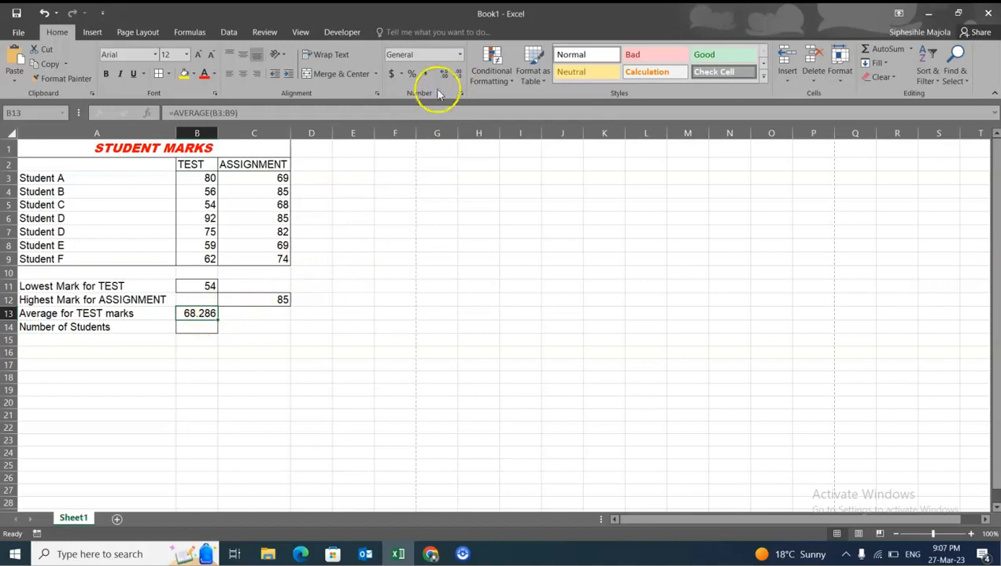
left_click(457, 77)
left_click(457, 76)
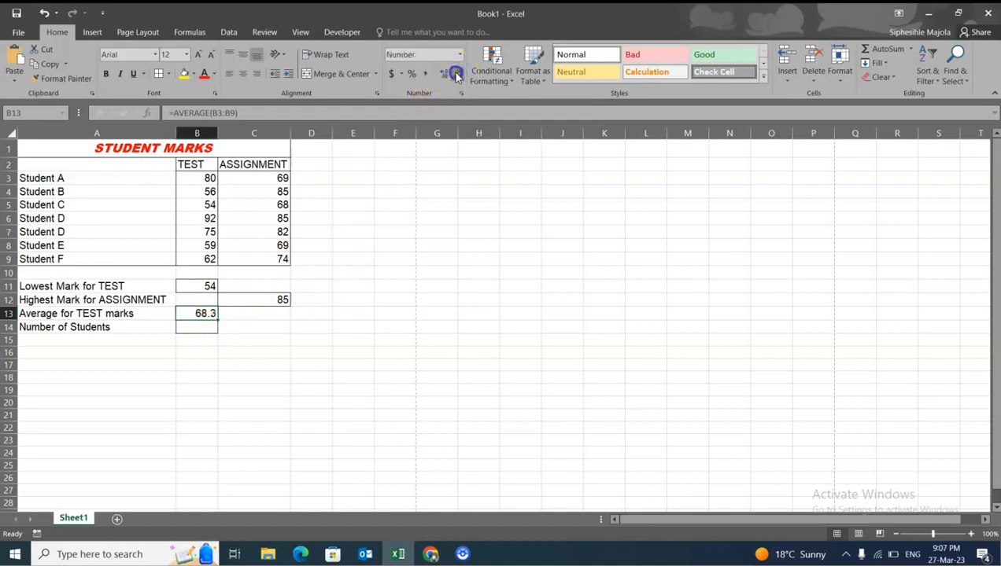
left_click(457, 77)
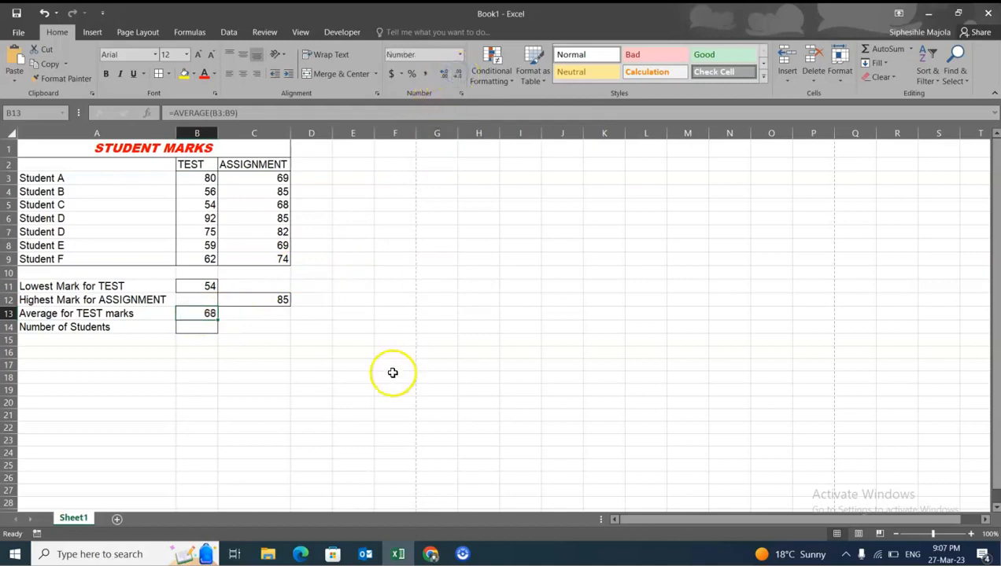
- Try showing more decimal places for the average in B13, and reduce it back to no decimals
left_click(444, 76)
left_click(444, 76)
left_click(443, 75)
left_click(443, 76)
left_click(458, 74)
left_click(459, 75)
left_click(459, 75)
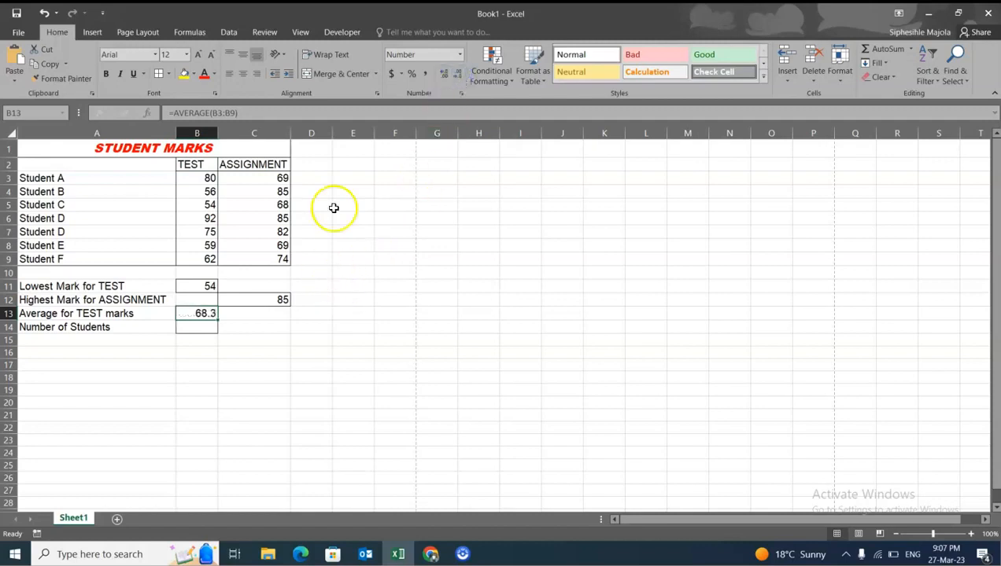
left_click(458, 75)
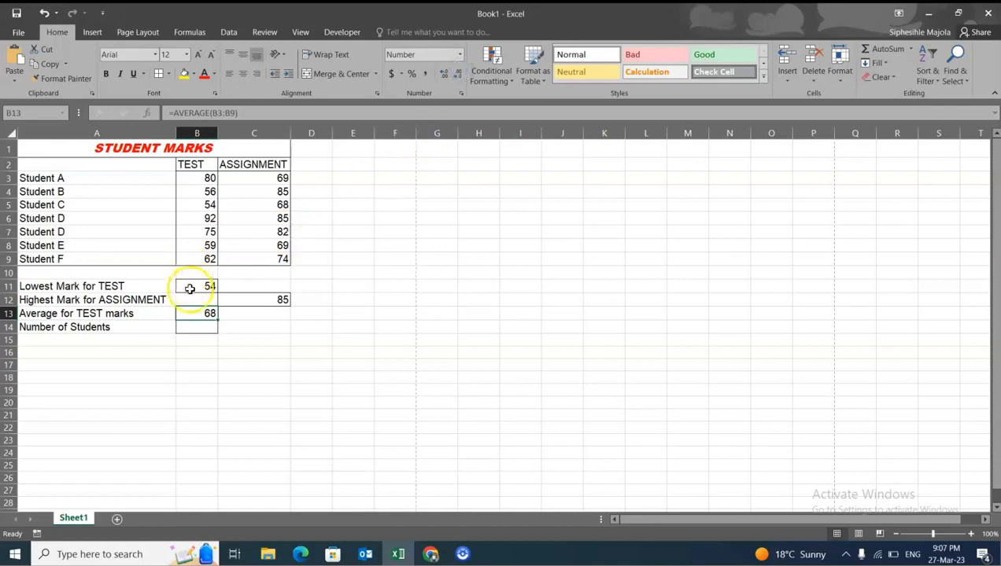
- Count the students in B14 with the formula =COUNTA(A3:A9)
left_click(207, 327)
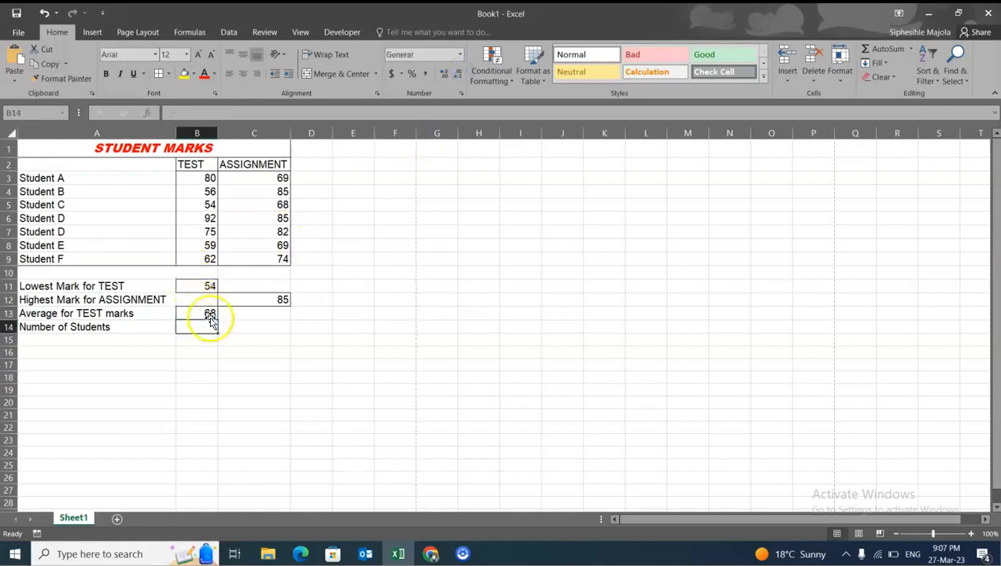
left_click(910, 49)
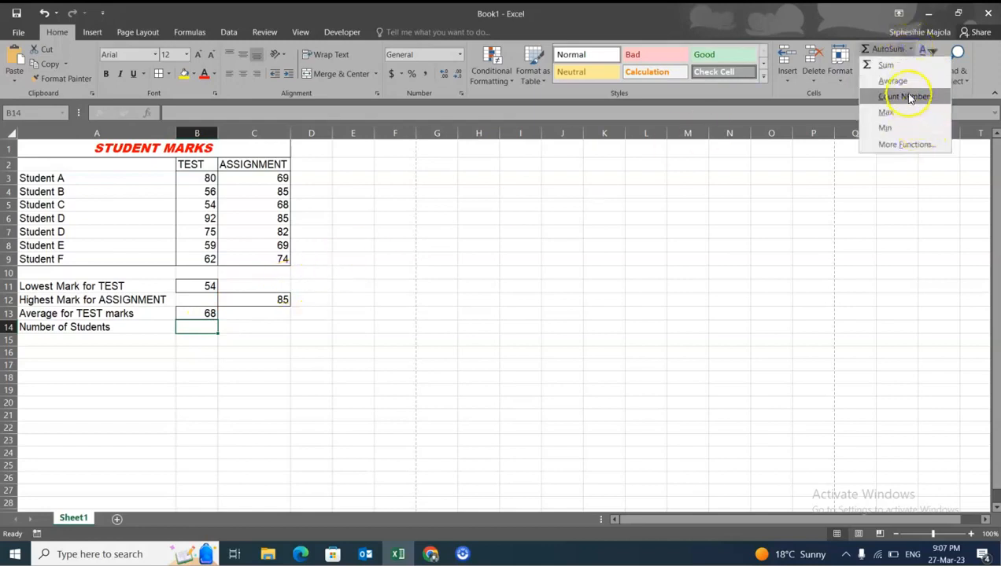
left_click(192, 326)
type("=")
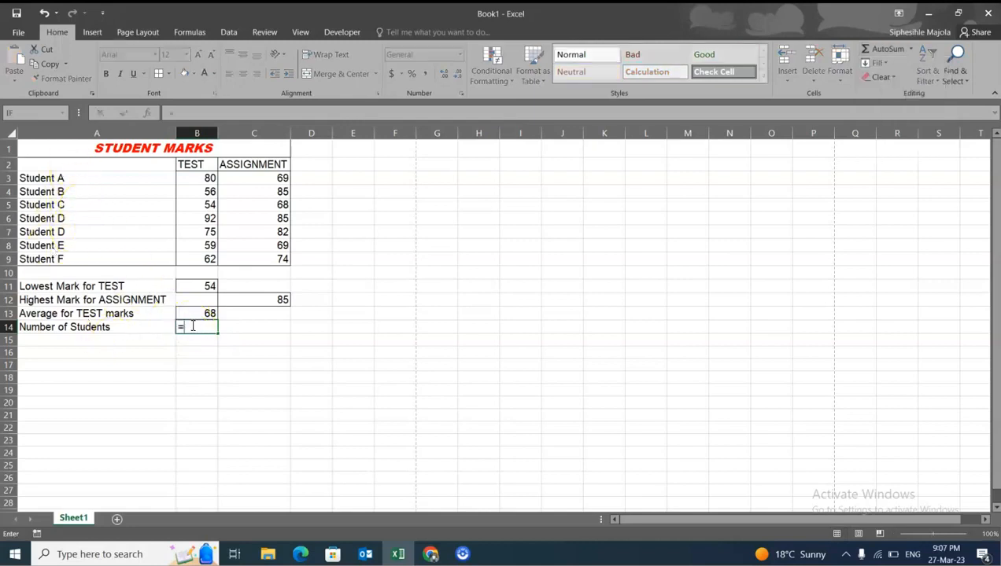
type("counta")
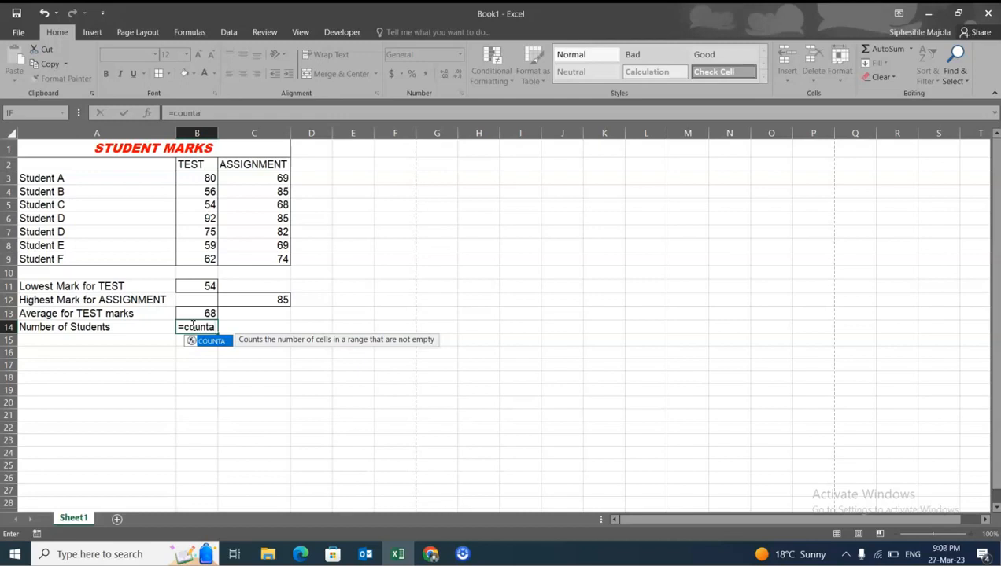
type("(")
left_click_drag(66, 179, 71, 261)
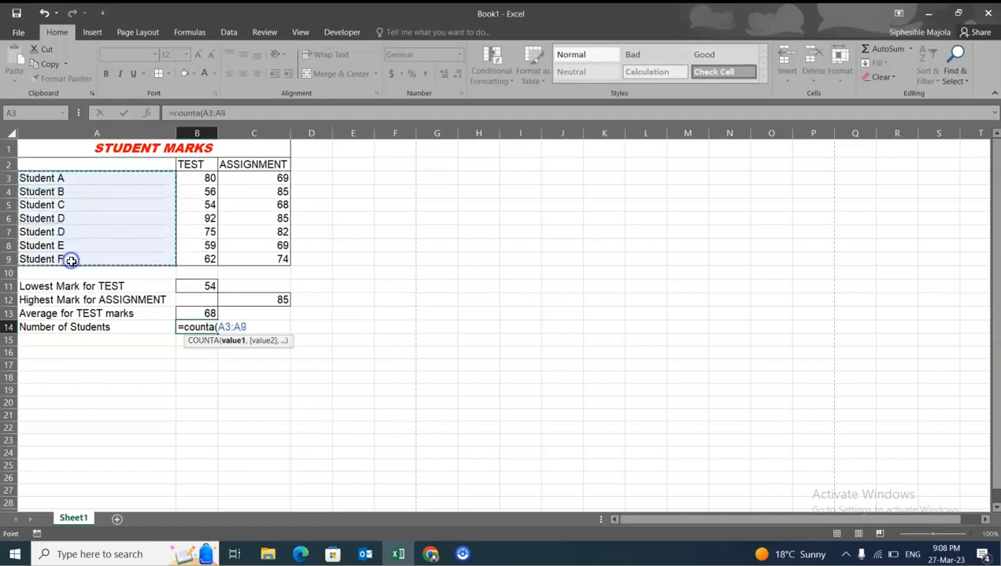
type(")")
key("Return")
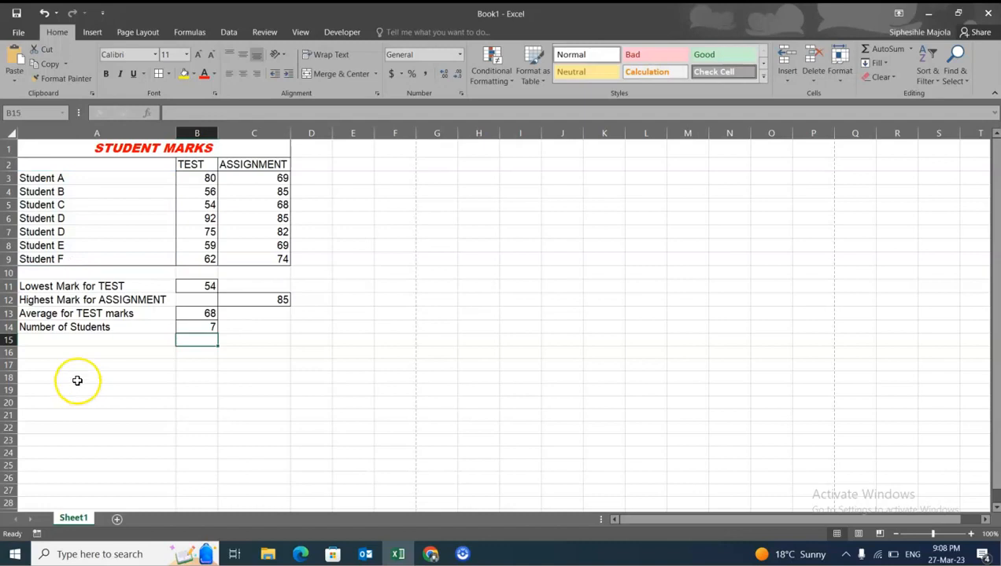
- Review the COUNTA formula in B14 and the first and last student cells of its range
left_click(181, 330)
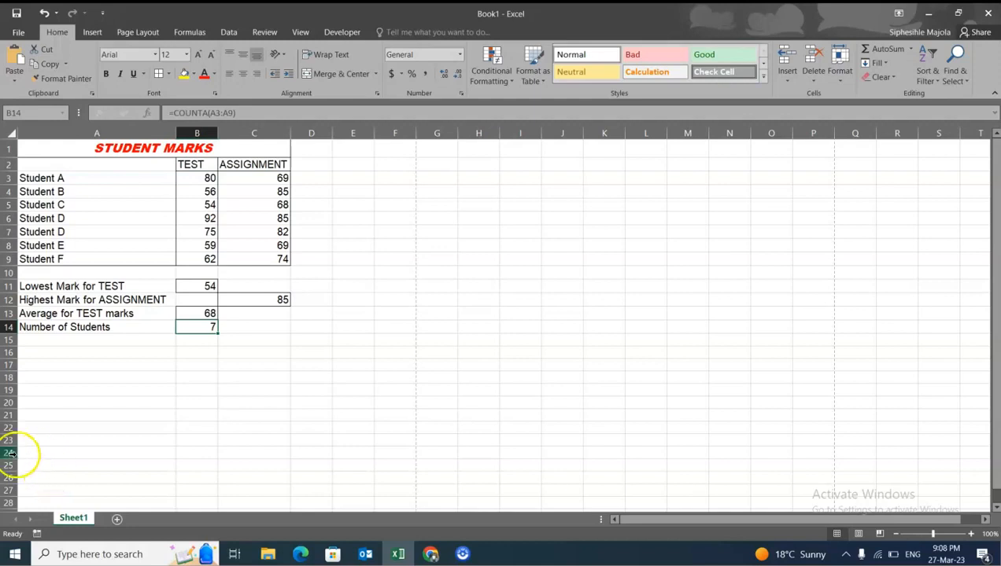
double_click(181, 325)
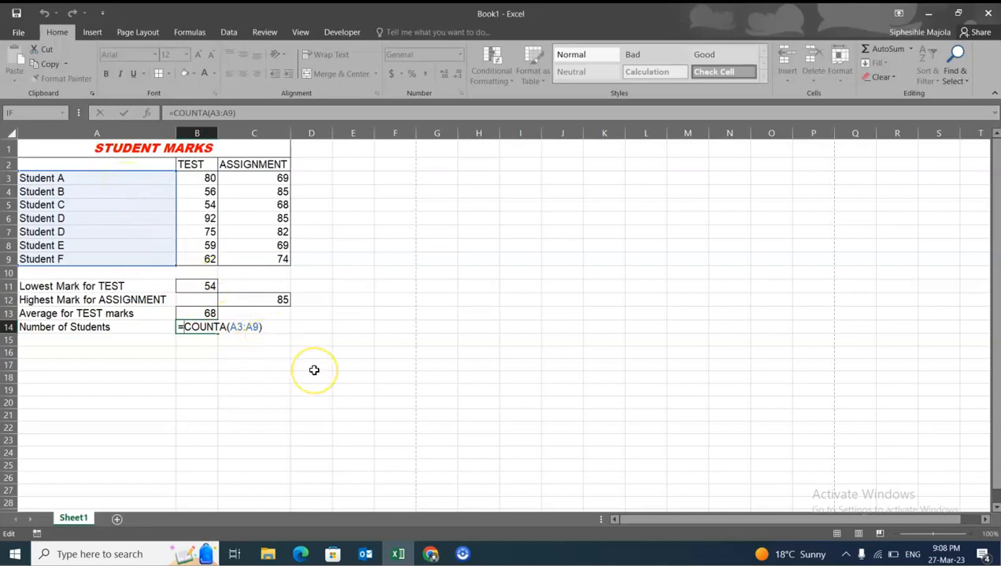
key("Return")
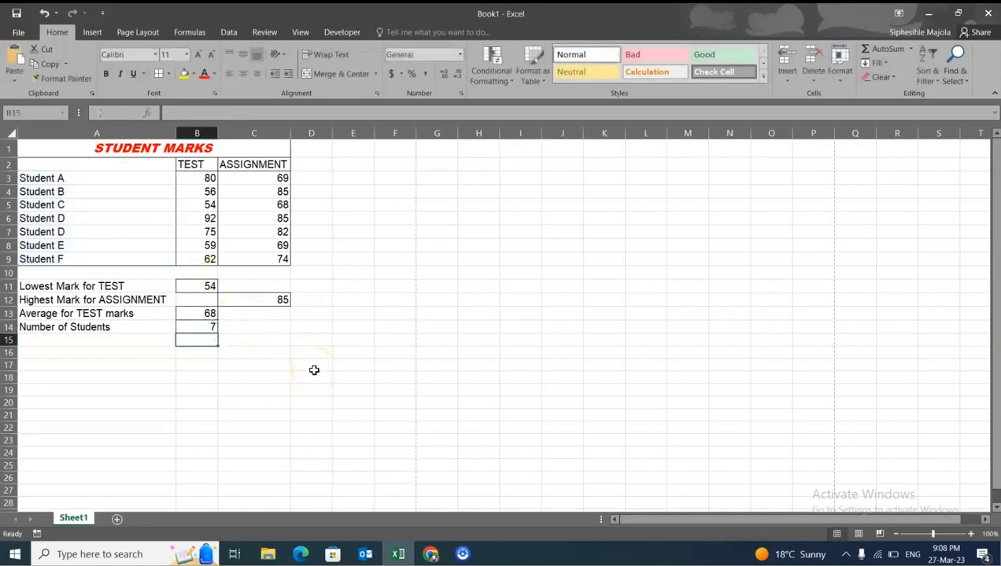
left_click(58, 178)
left_click(63, 259)
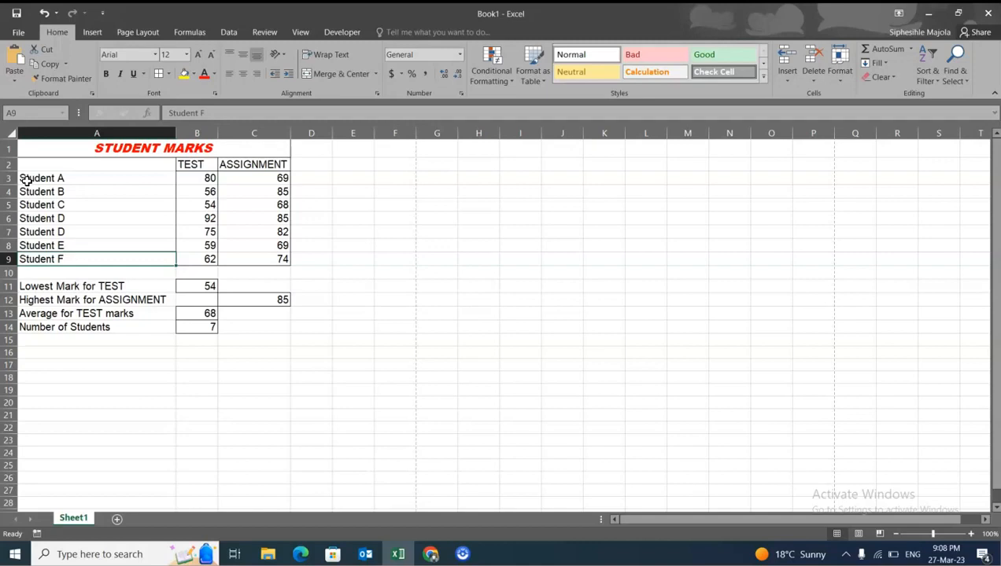
- Show the formulas in the worksheet cells instead of their results
left_click(190, 34)
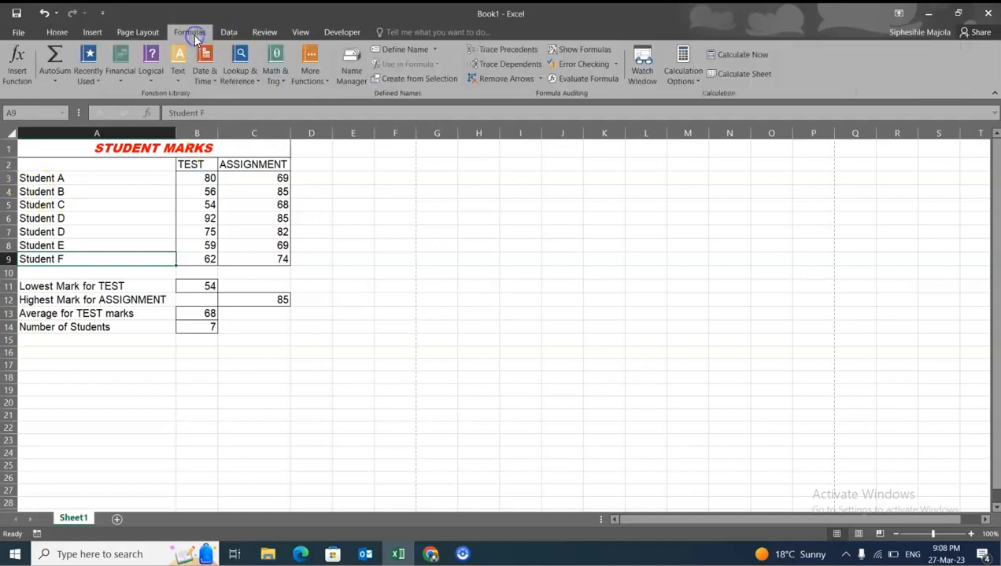
left_click(586, 54)
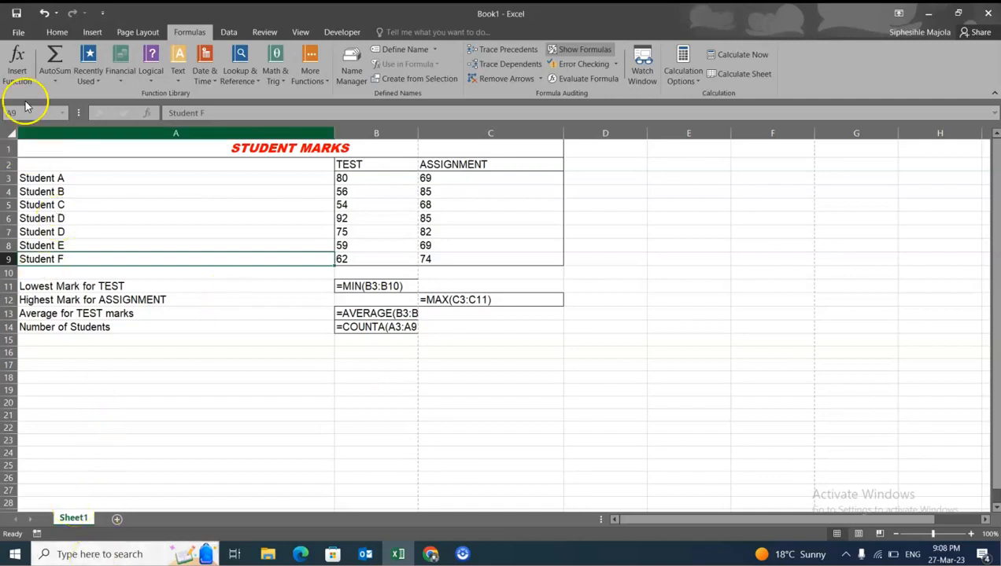
- Switch the worksheet back to showing results instead of formulas
left_click(595, 52)
left_click(353, 402)
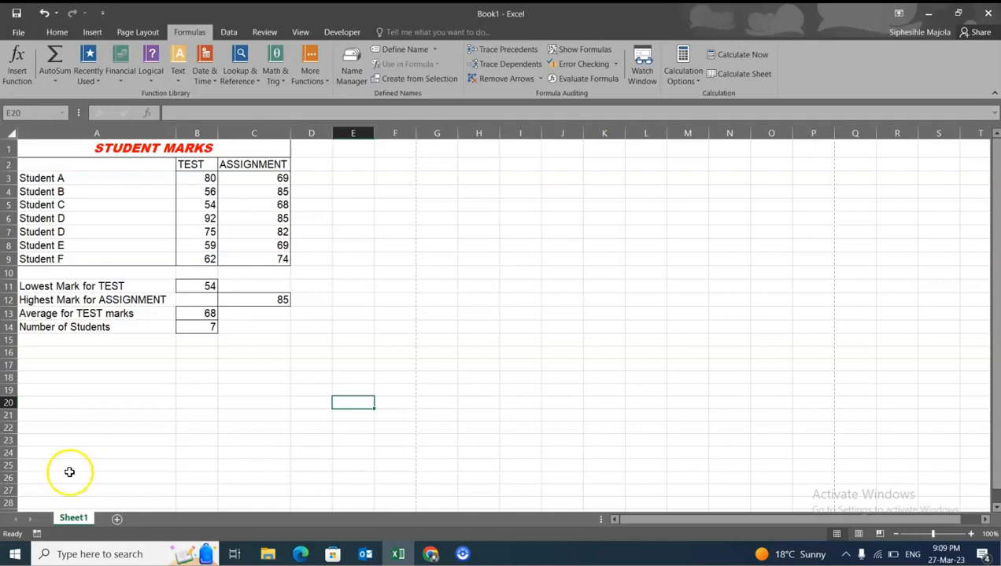
- Review the available AutoSum functions and the individual assignment marks in C3 to C9
left_click(50, 35)
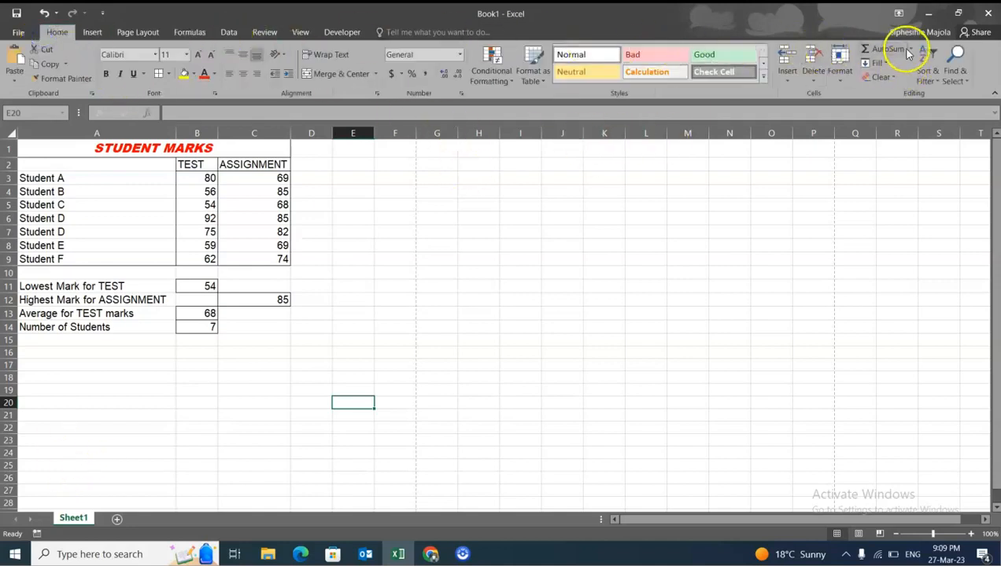
left_click(910, 49)
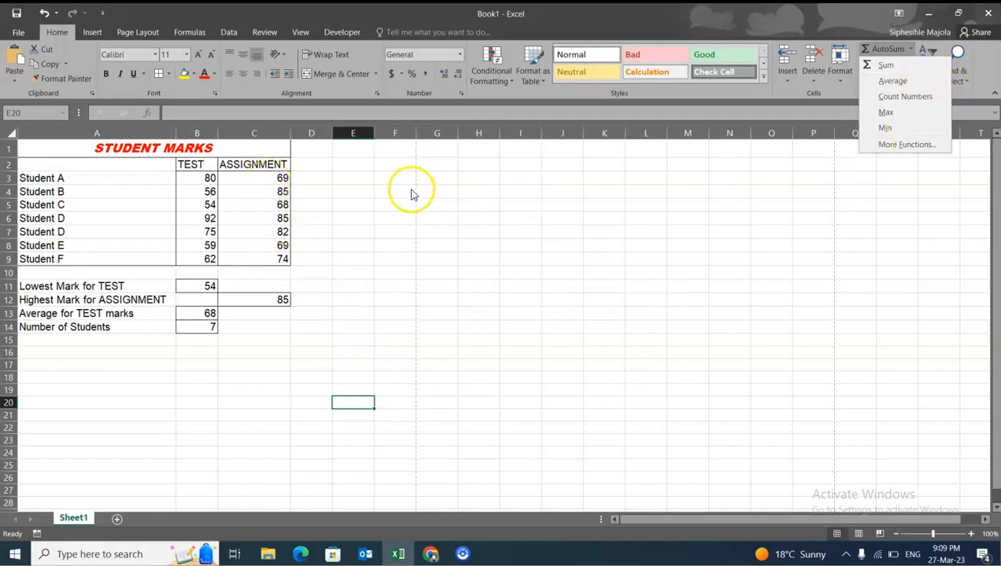
left_click(288, 181)
left_click(283, 182)
left_click(283, 203)
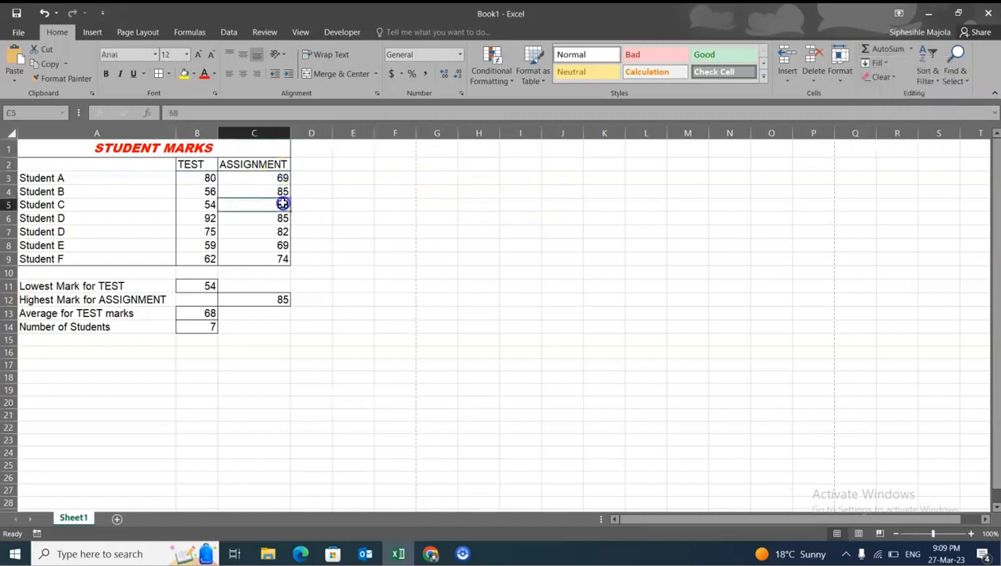
left_click(285, 221)
left_click(284, 247)
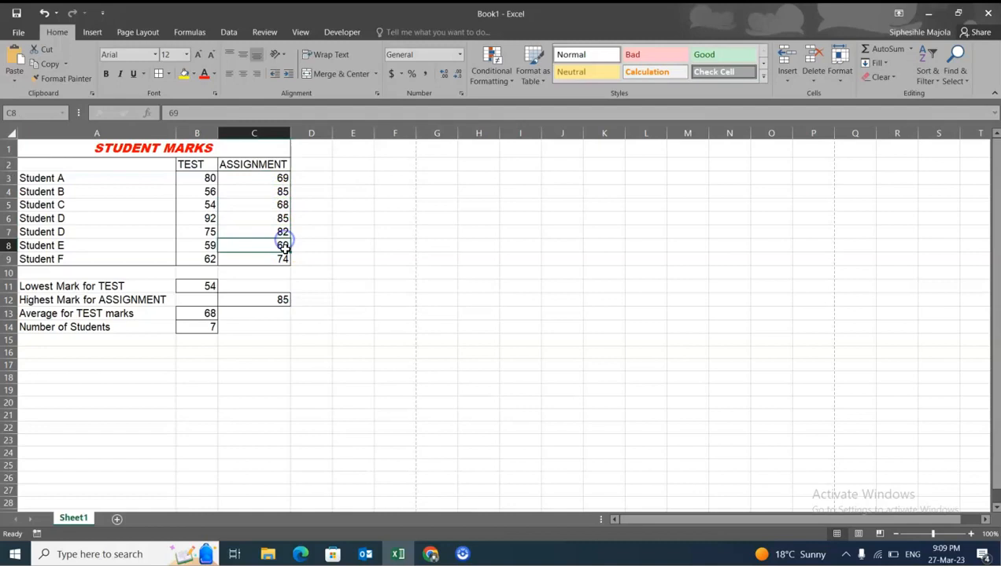
left_click(283, 260)
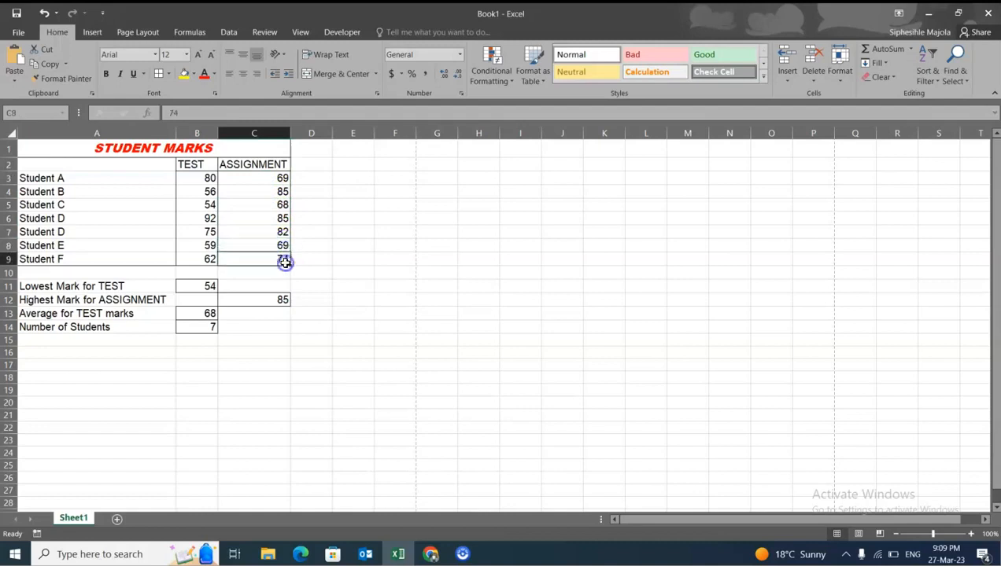
- Enter the label "Total of assignment marks" in A15
left_click(130, 342)
type("T")
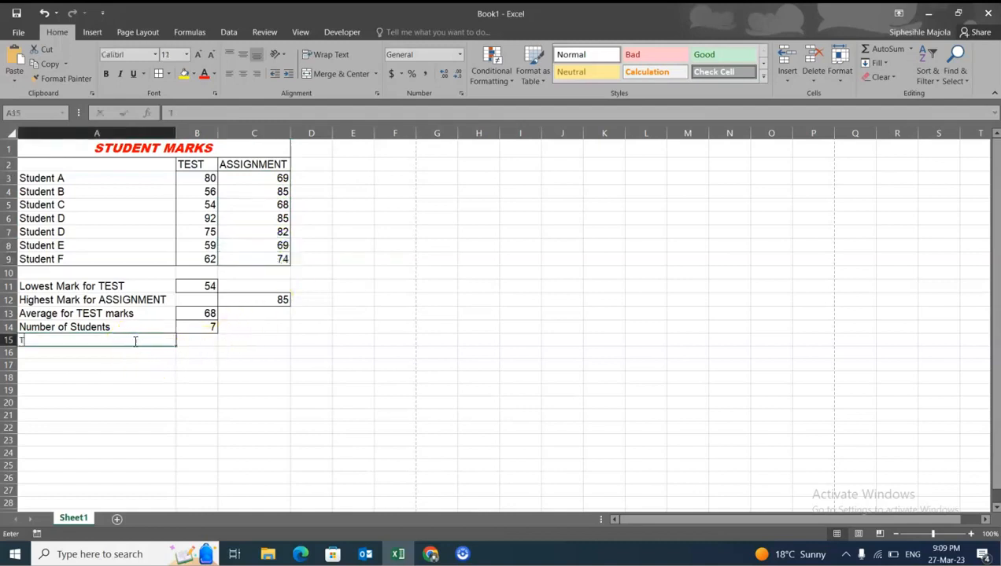
type("otal o")
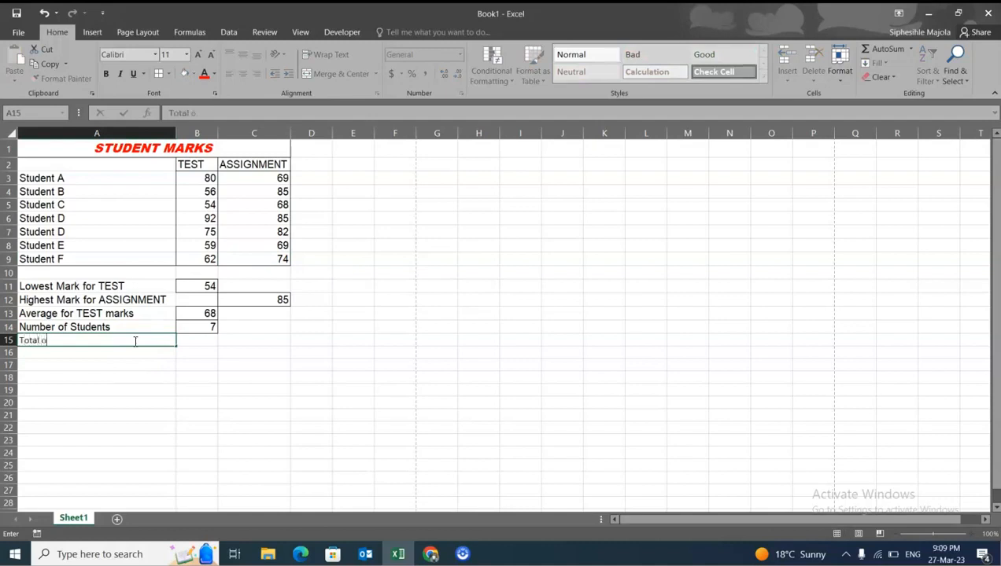
type("f assignment mar")
type("ks")
- Add a border to C15 and total the assignment marks there with the formula =SUM(C3:C9)
left_click(270, 337)
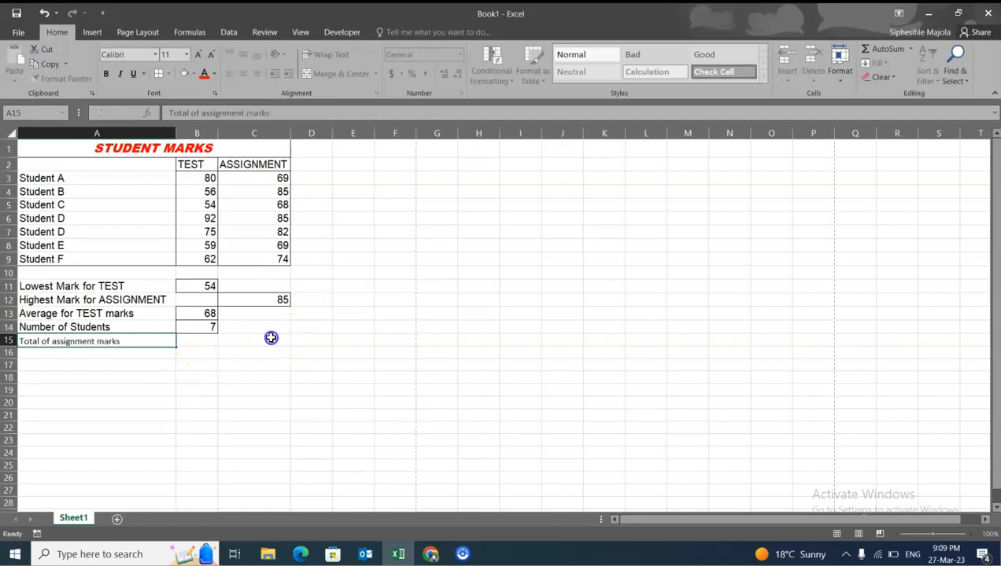
left_click(159, 73)
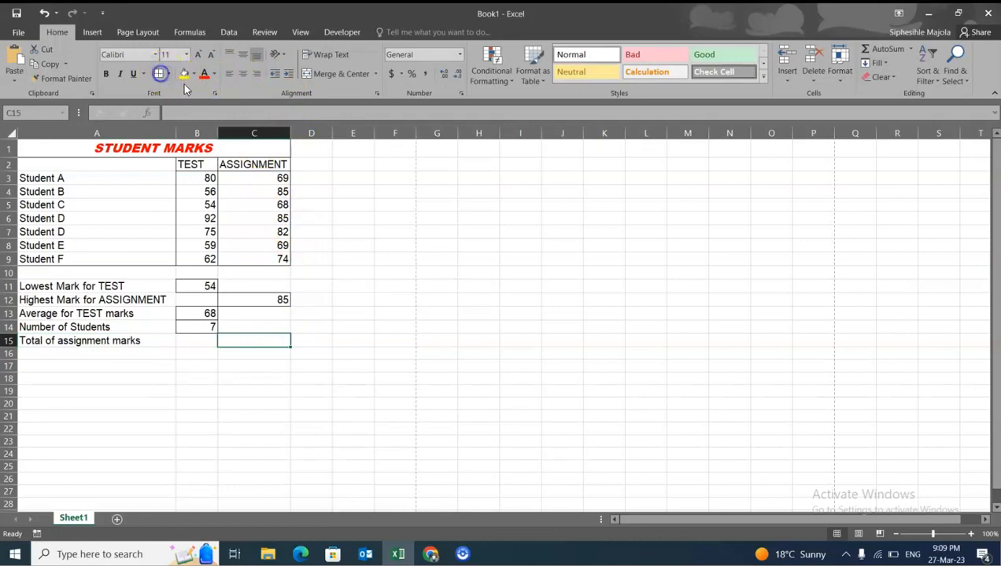
left_click(911, 49)
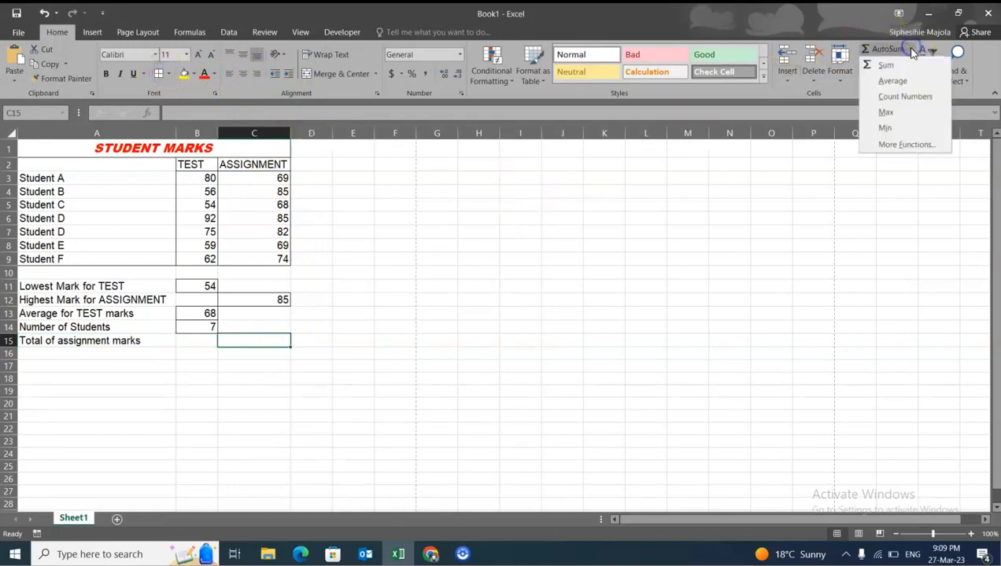
left_click(885, 64)
left_click_drag(282, 179, 271, 257)
key("Return")
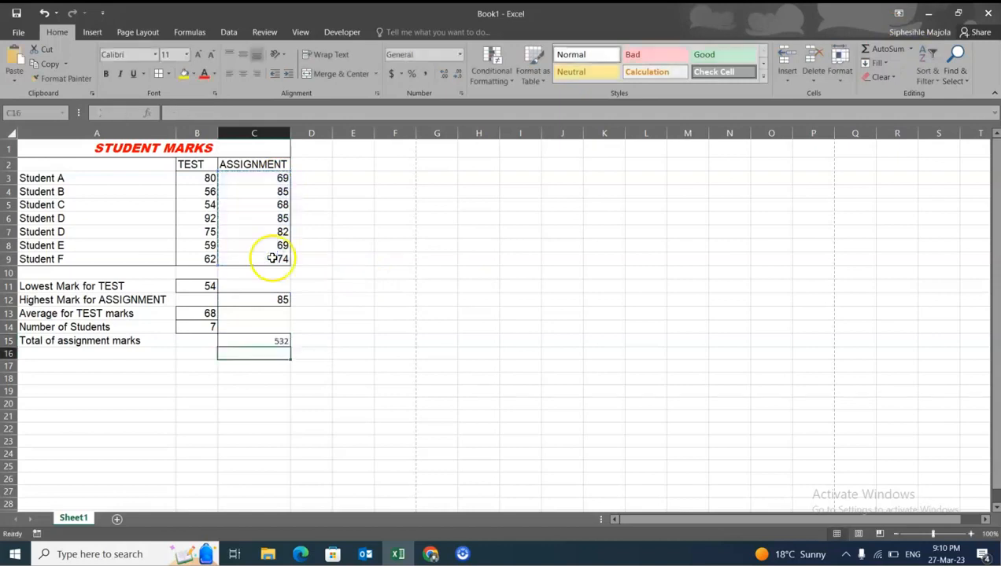
- Format the assignment total in C15 with the Arial font at size 12
left_click(277, 340)
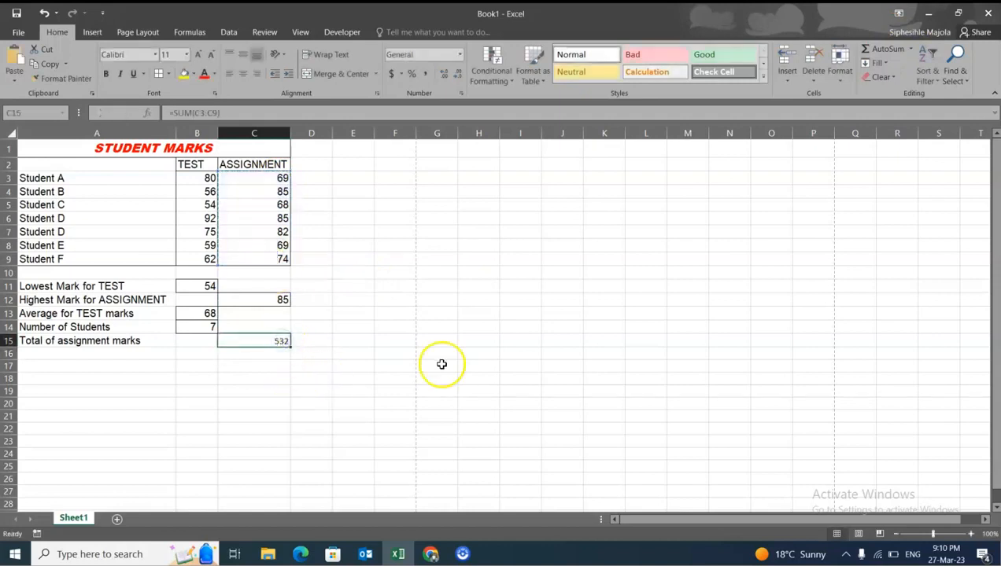
left_click(378, 314)
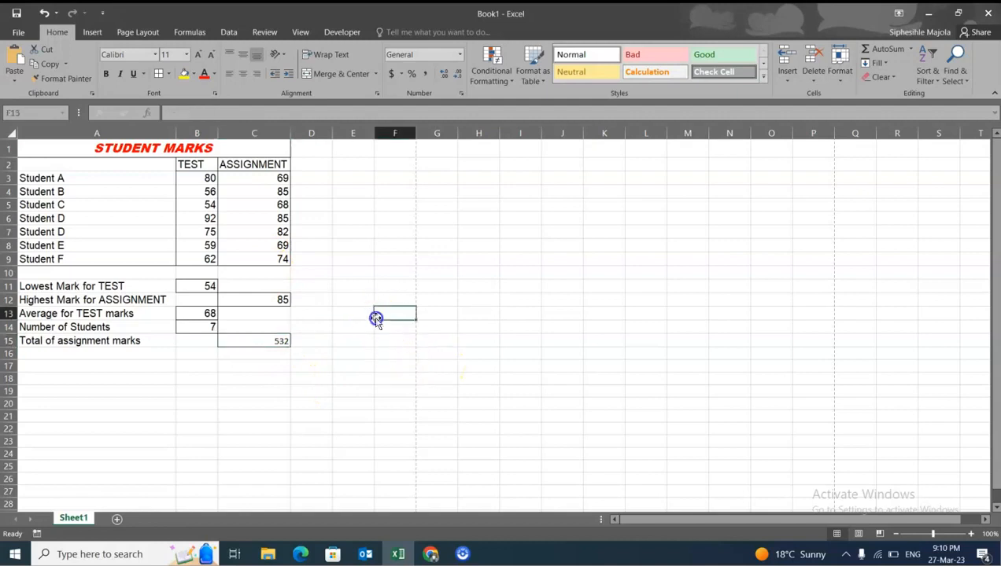
left_click(277, 340)
left_click(157, 54)
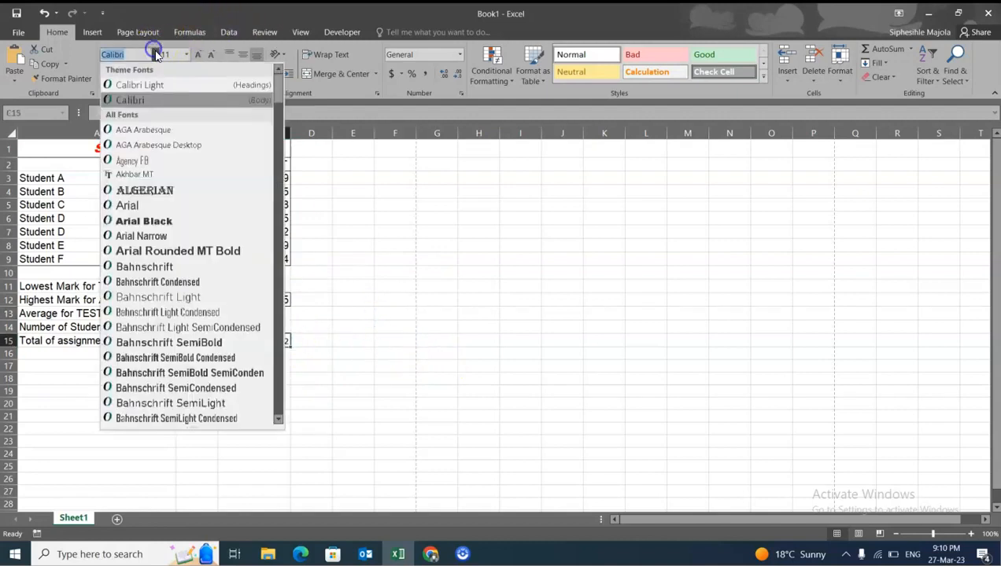
left_click(145, 206)
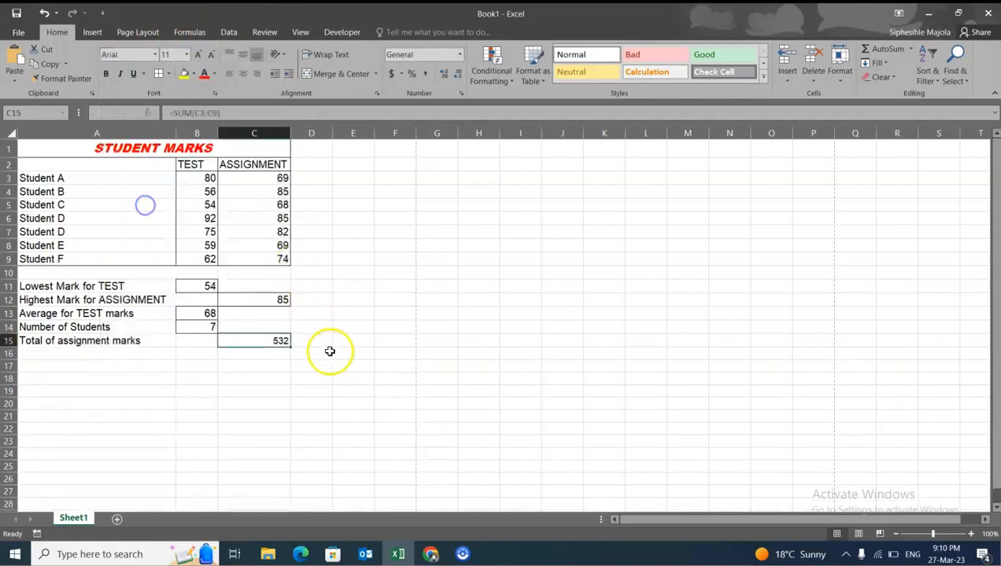
left_click(328, 357)
left_click(275, 339)
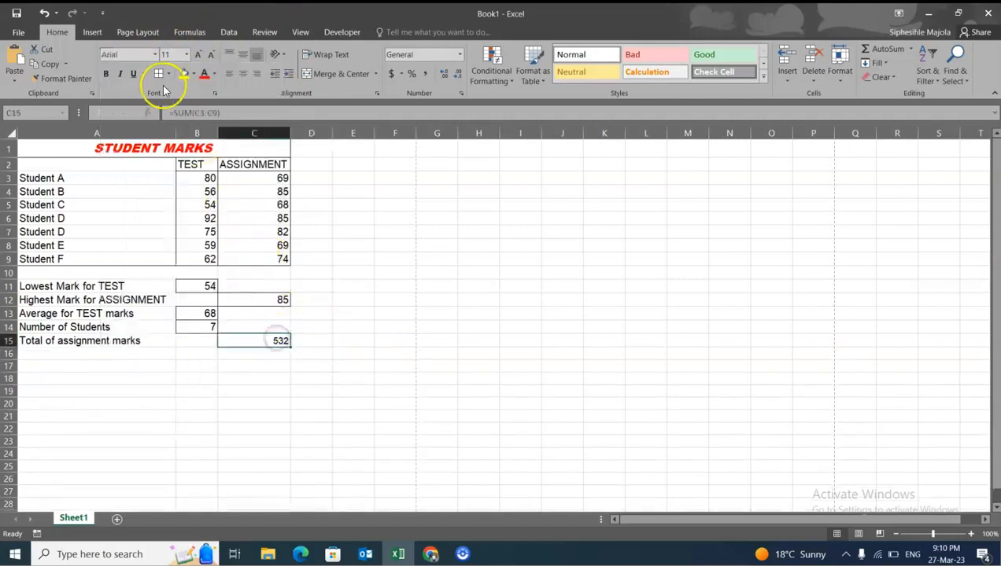
left_click(187, 54)
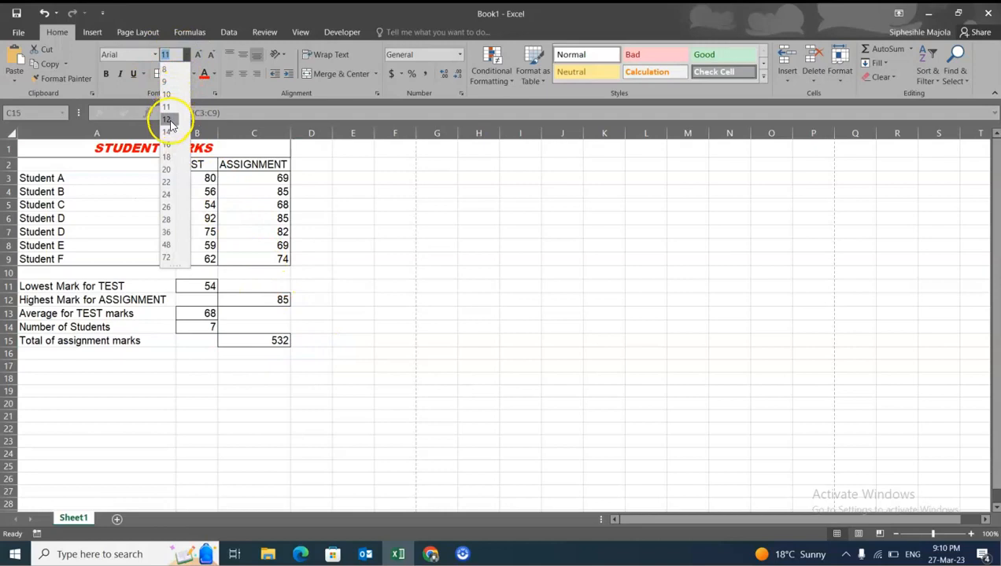
left_click(167, 119)
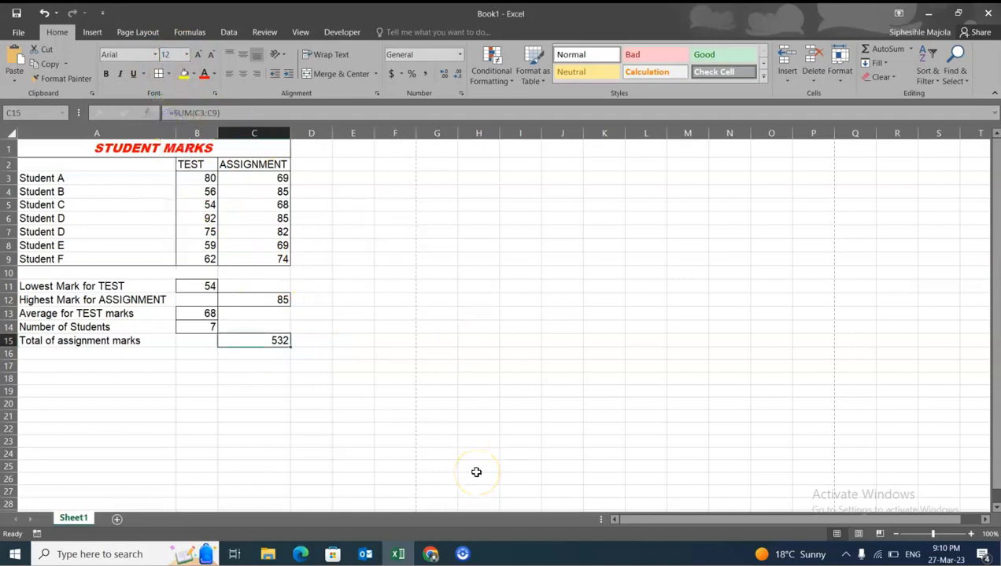